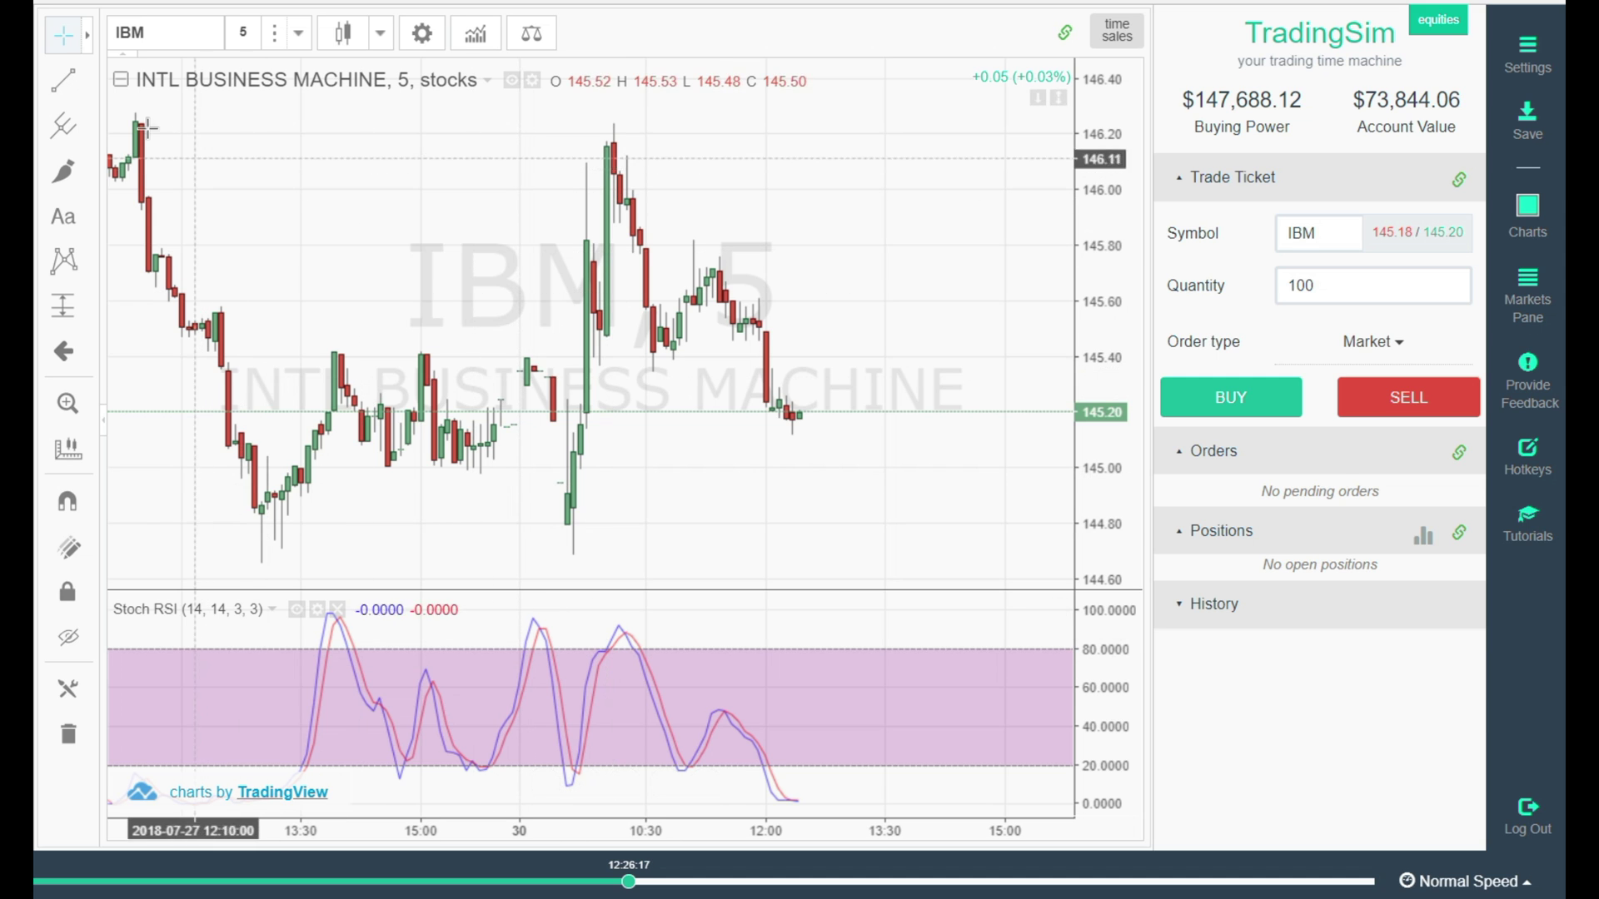
- Draw a trend line under the lows from about 144.66 on July 27 at 13:00 to about 145.01 on July 30 at 15:10
click(64, 81)
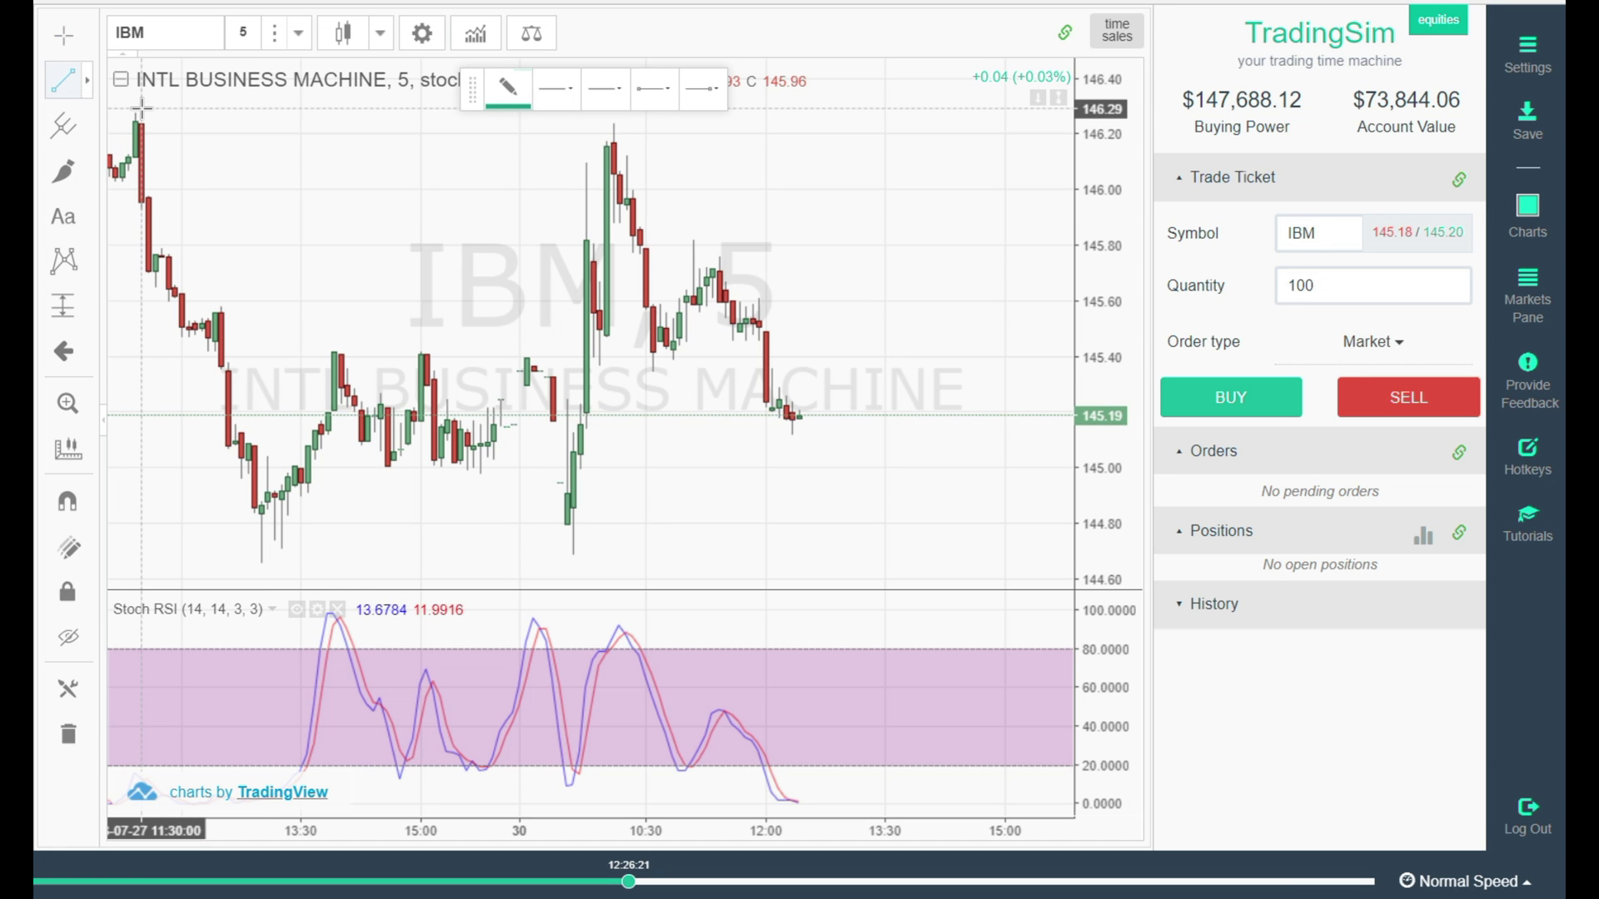
click(260, 562)
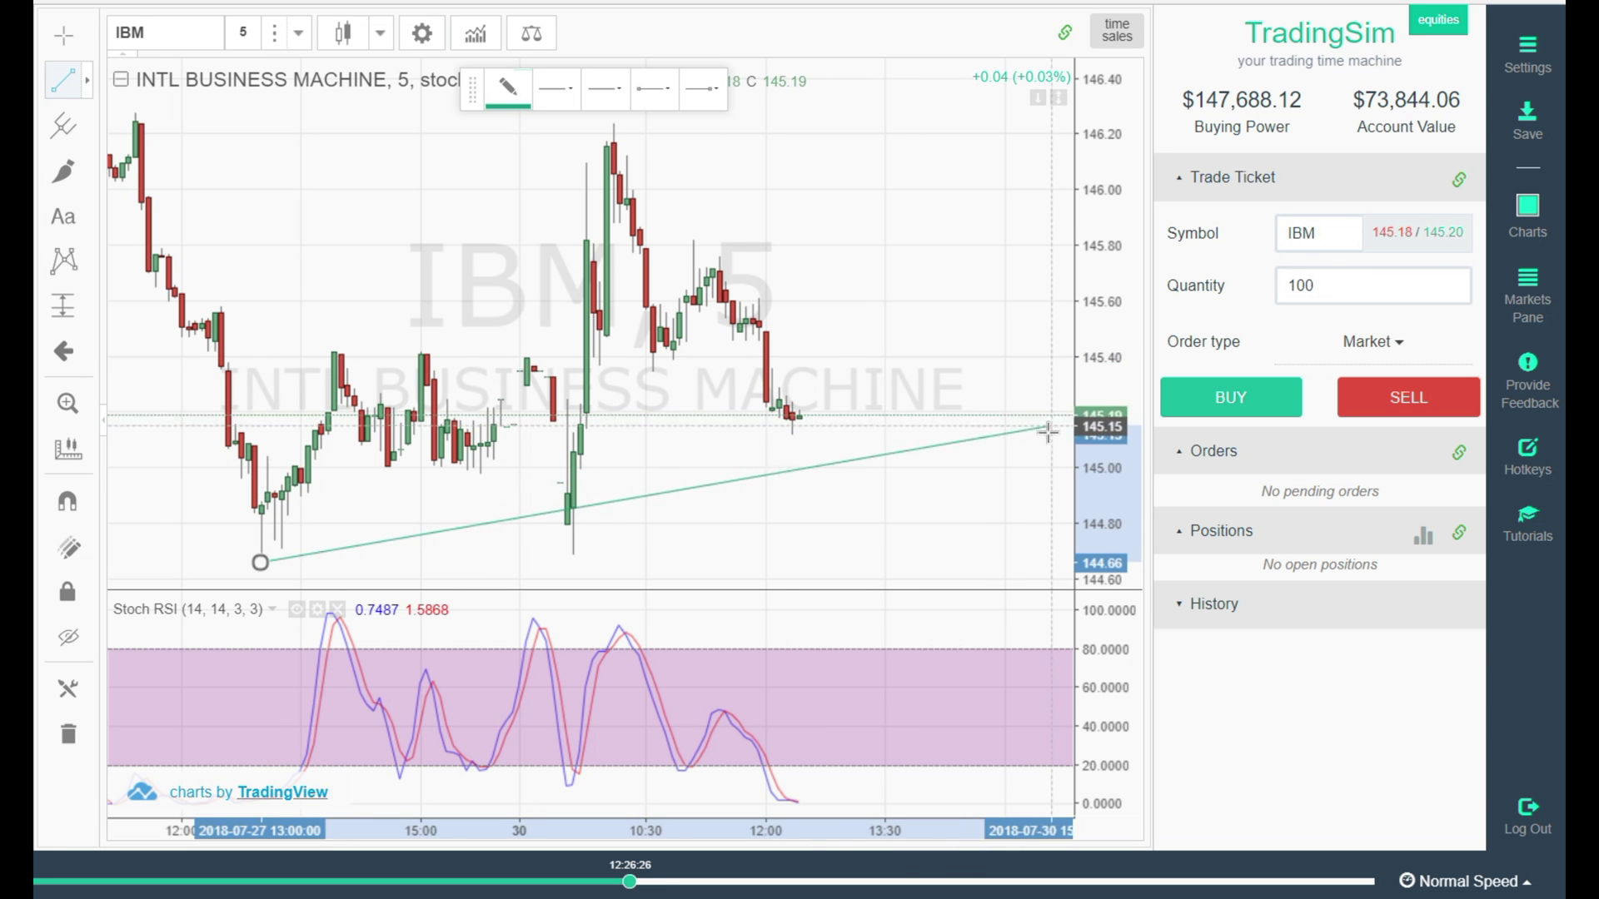
click(1019, 466)
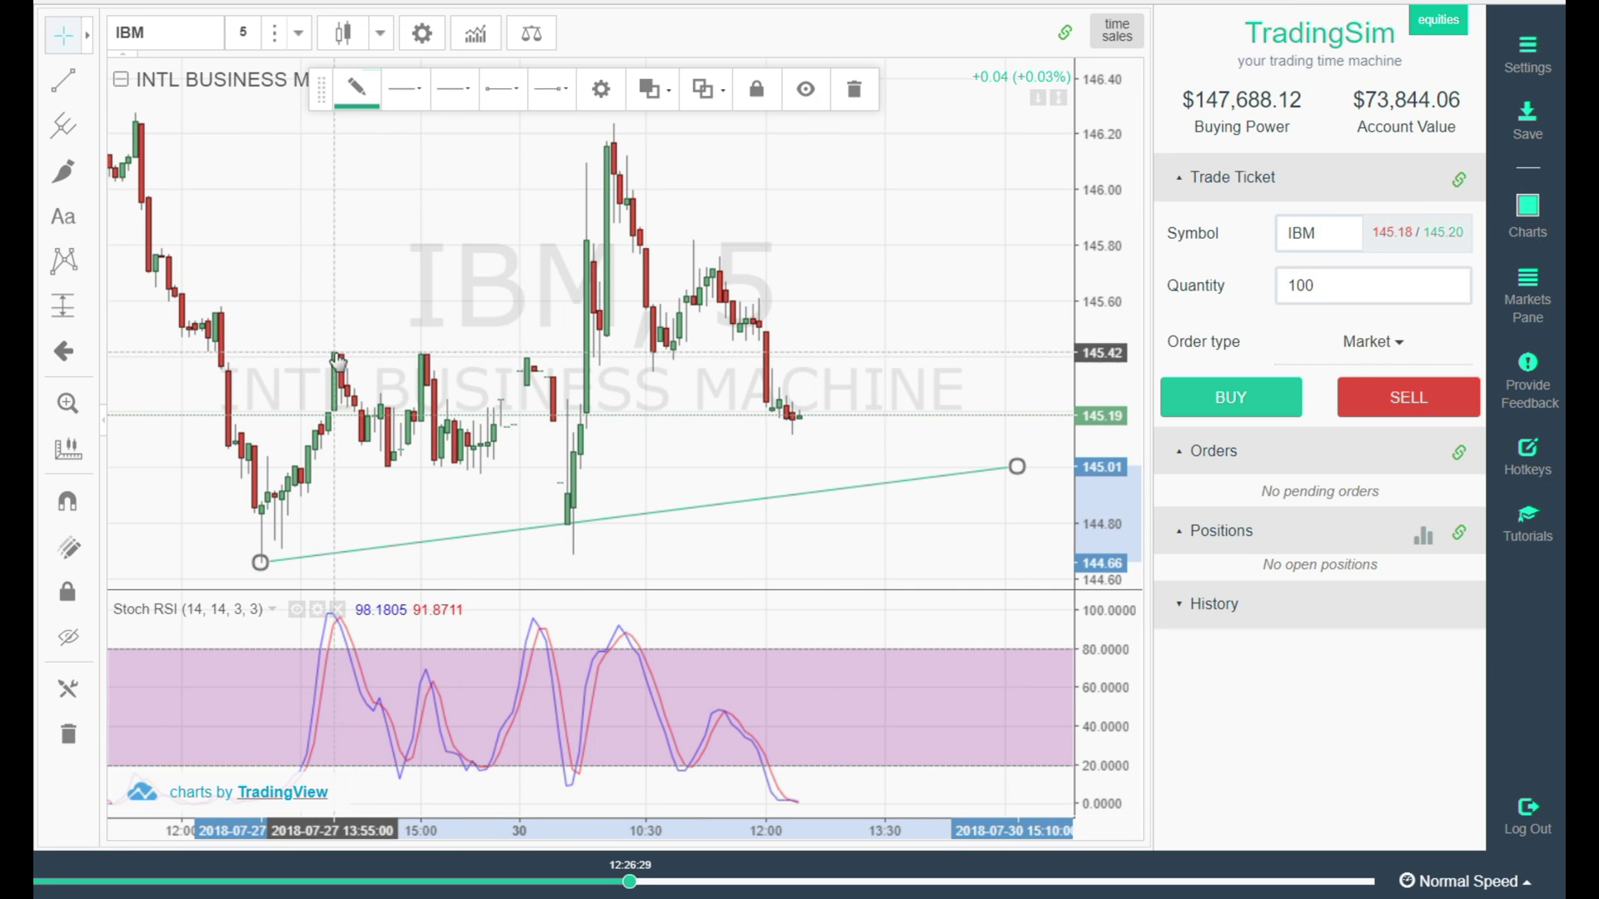
- Draw an upper trend line from the 145.42 high on July 27 at 13:55 to about 145.86 on July 30, roughly parallel to the lower one
key(alt+t)
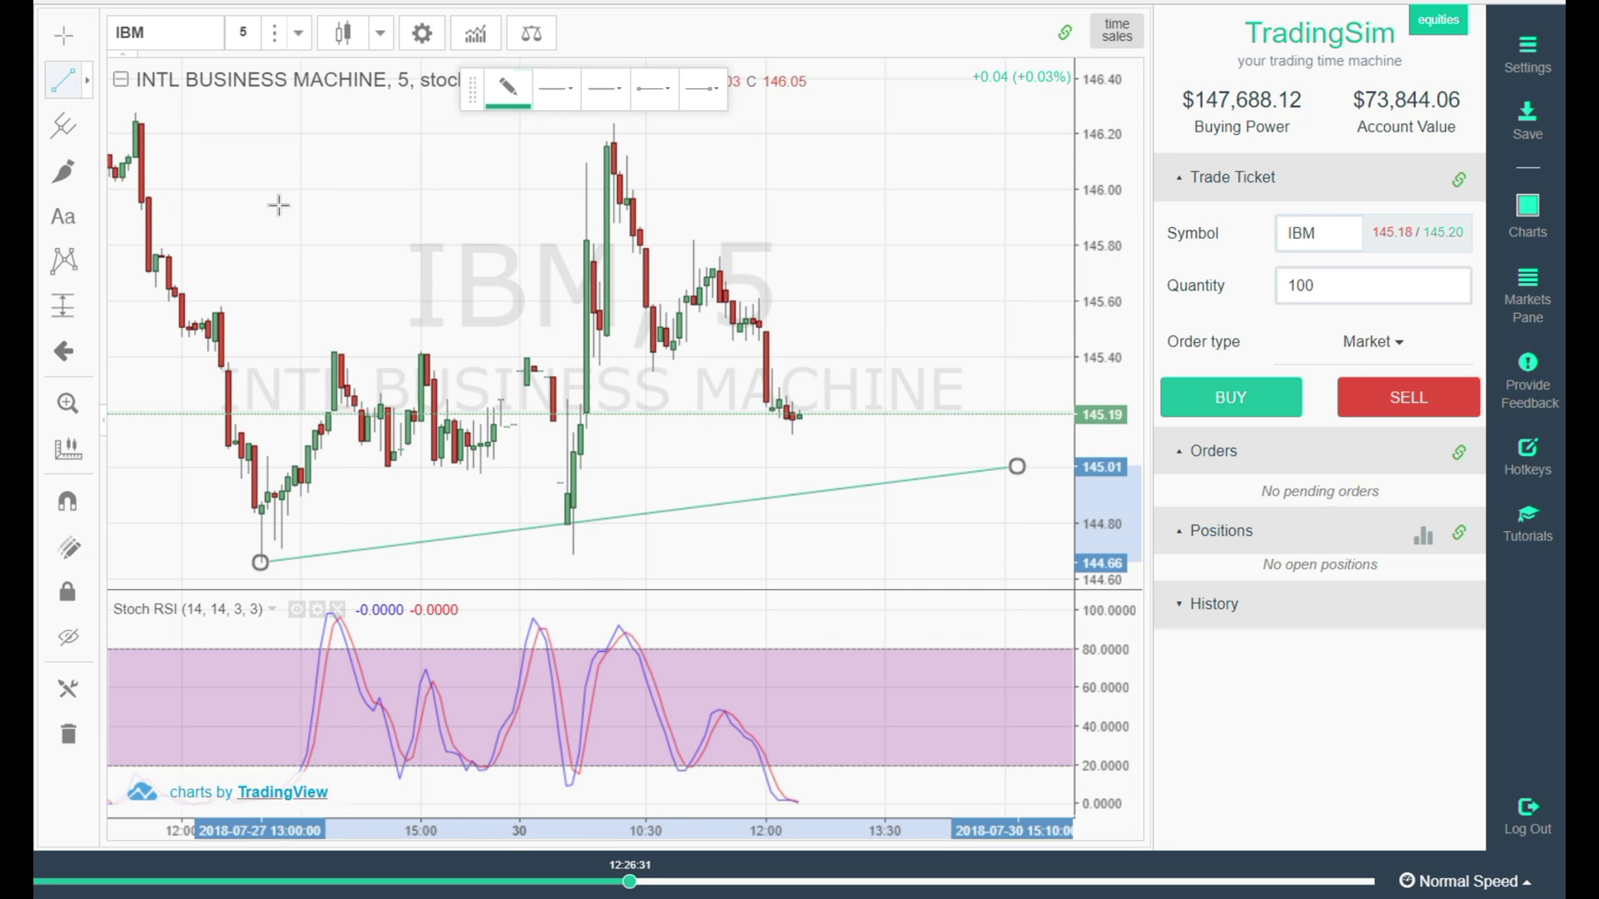
click(333, 349)
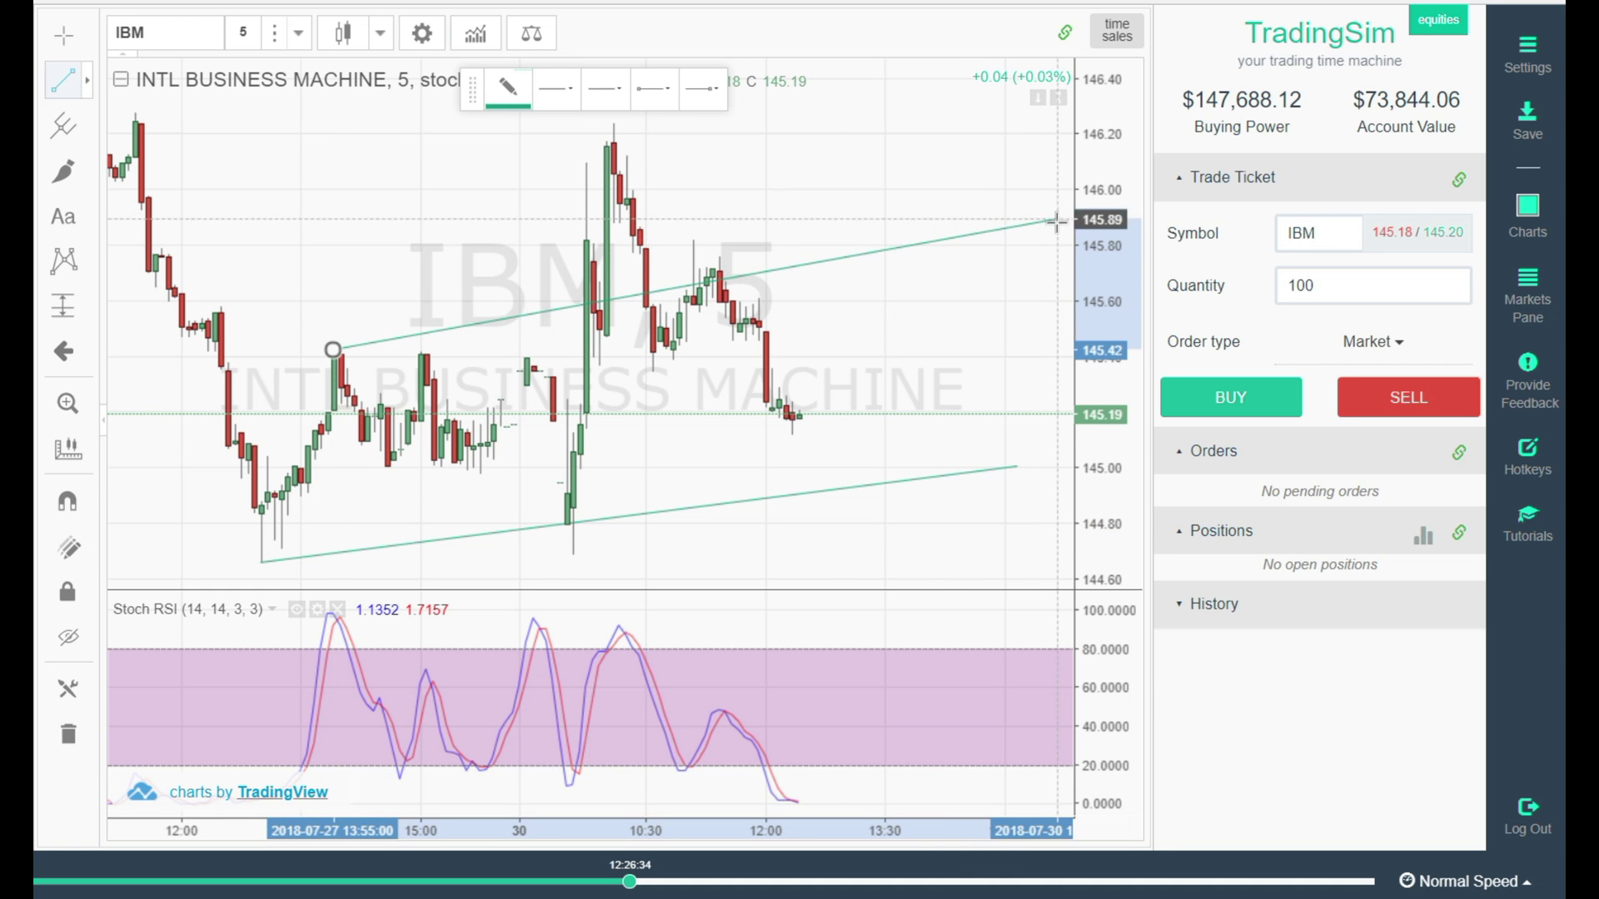
click(1052, 228)
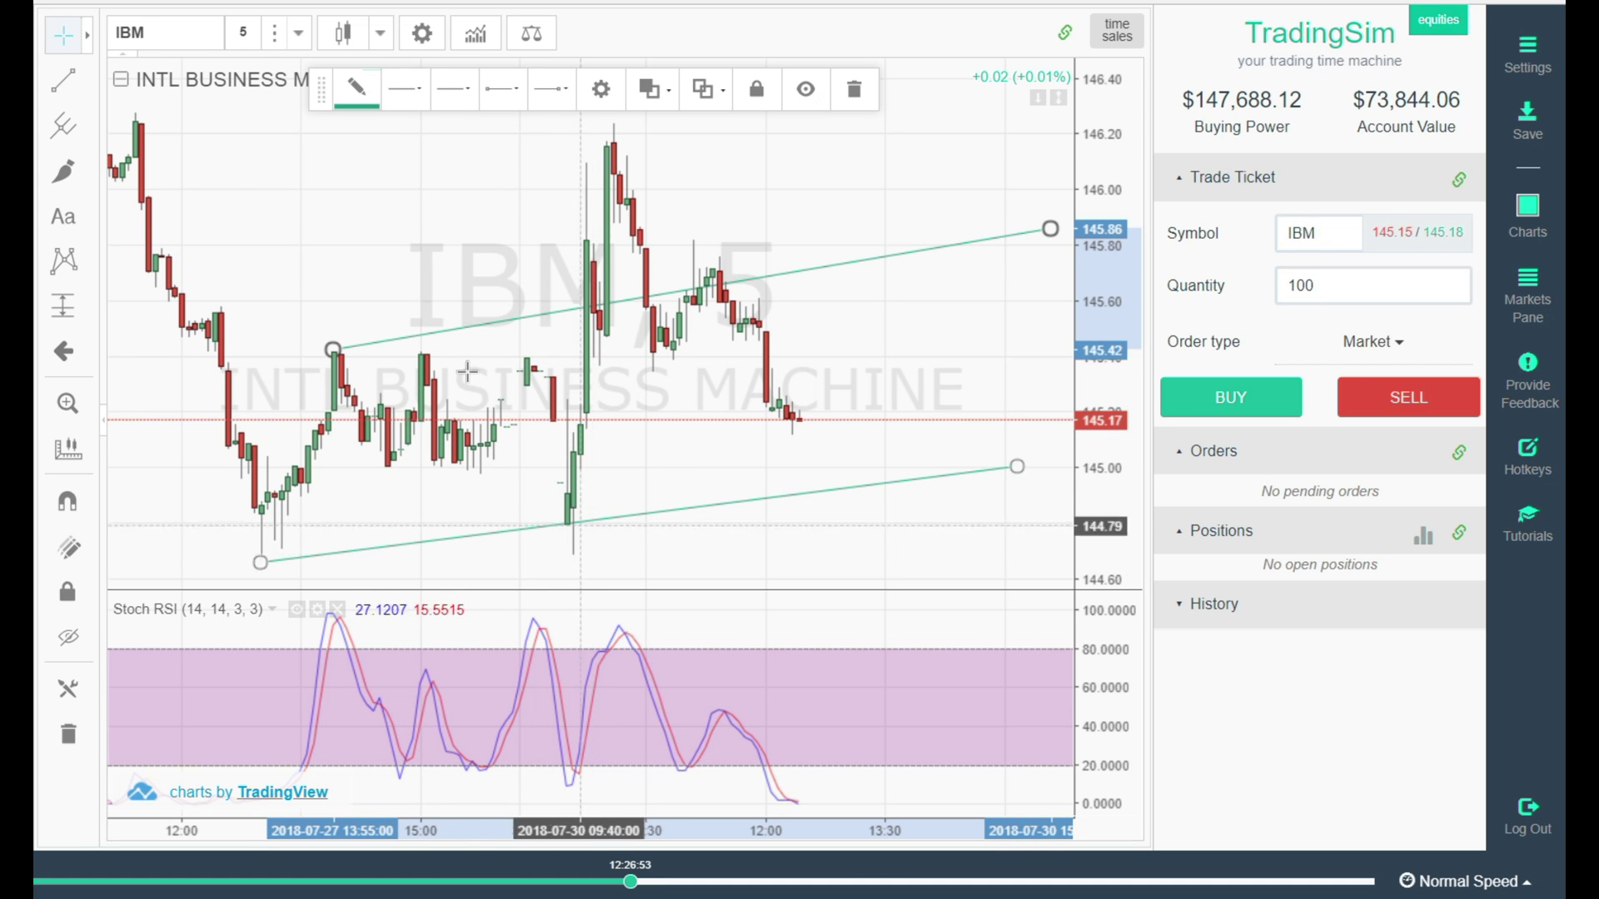
- Advance the market replay at 1 min per second to about 12:45 and return it to normal speed
drag(507, 821, 541, 813)
drag(850, 339, 639, 375)
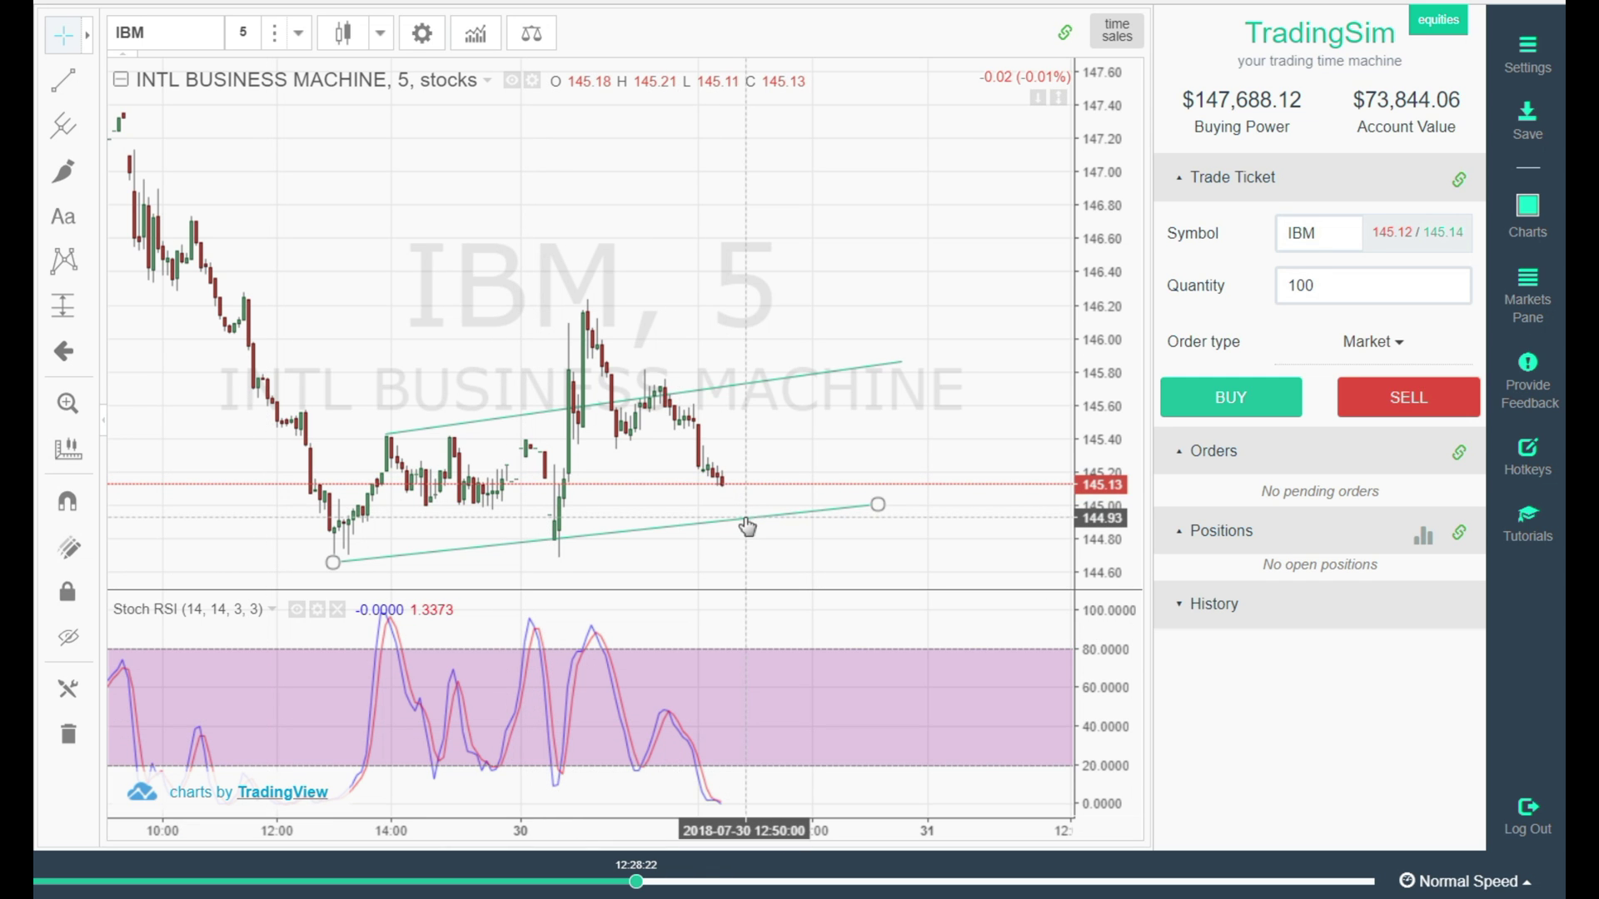
key(Up)
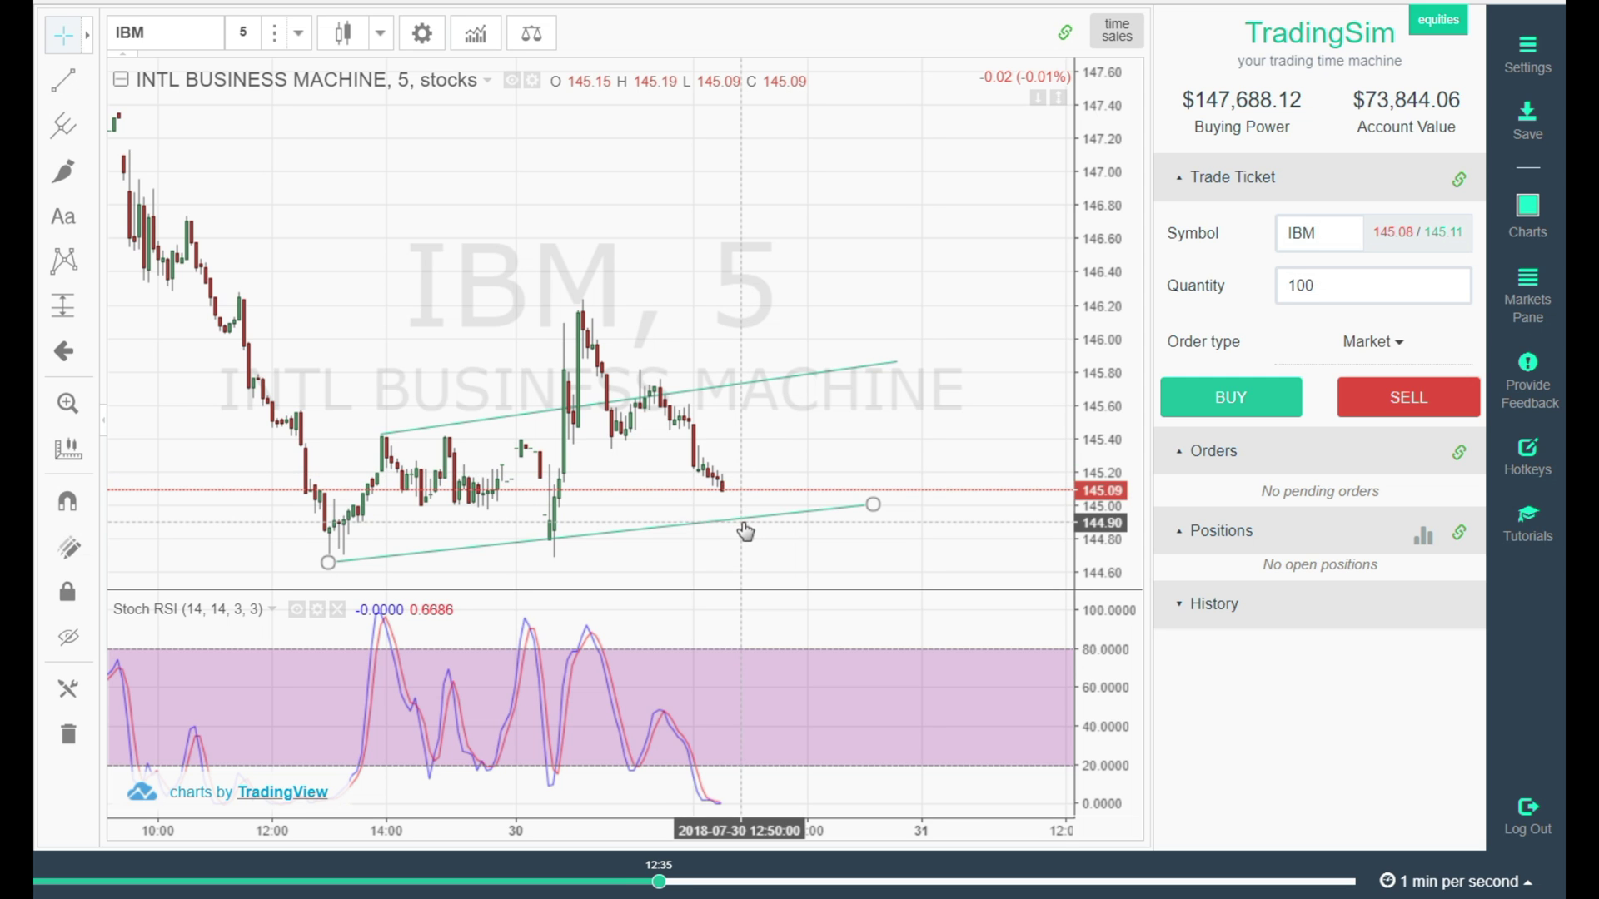
key(Escape)
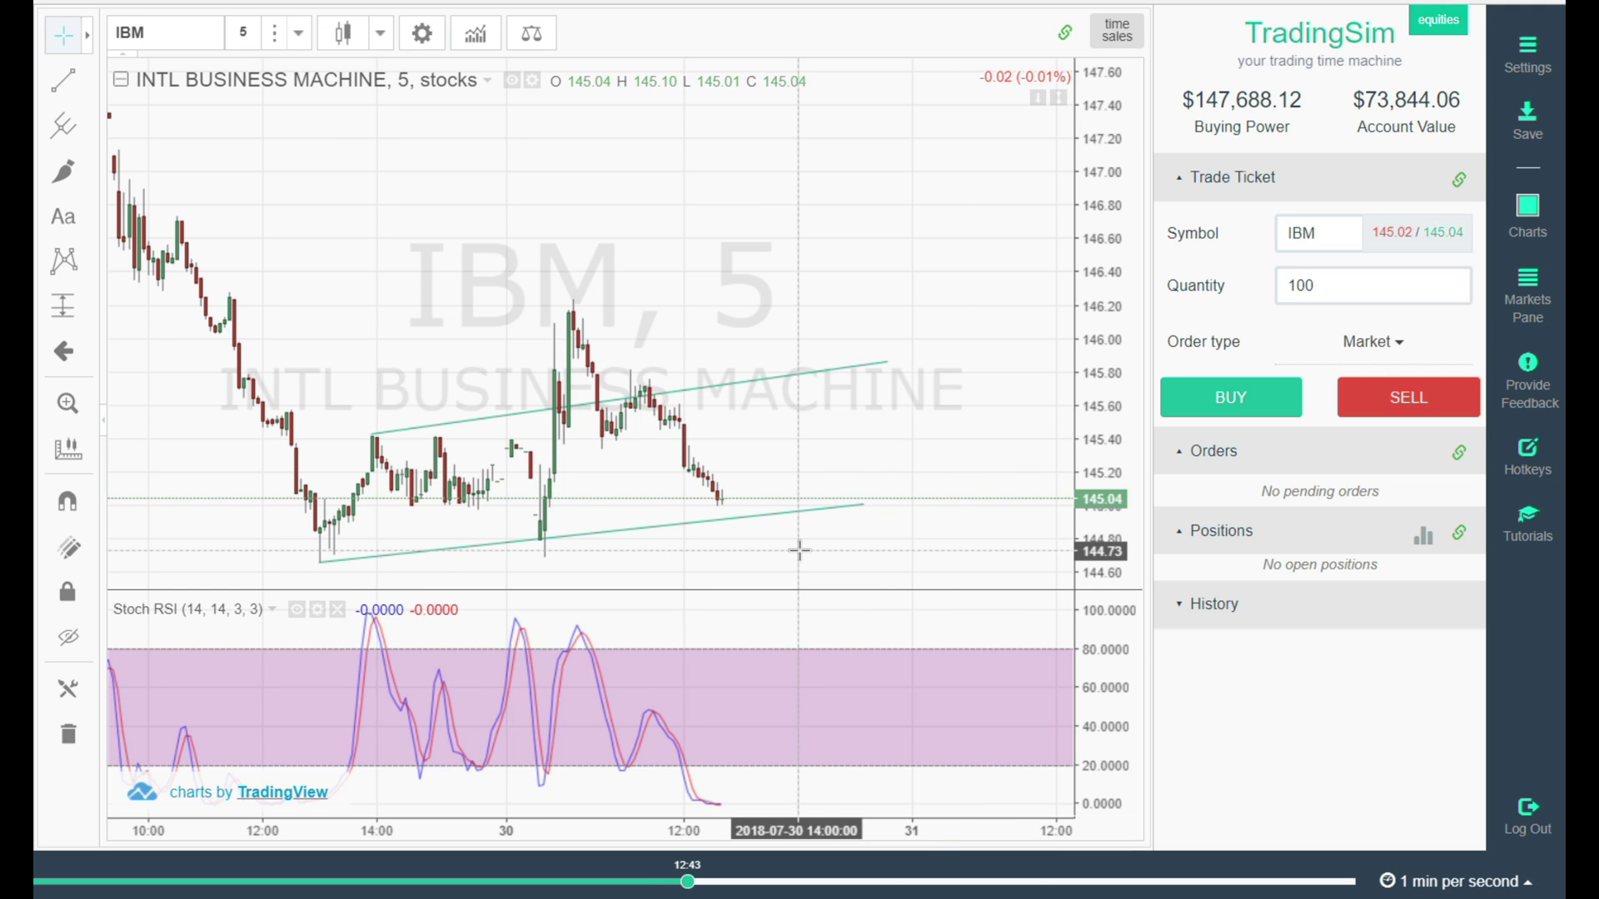
key(1)
- Advance the replay at 5x and 1 min per second to 12:48, and return it to normal speed
scroll(740, 841, up, 3)
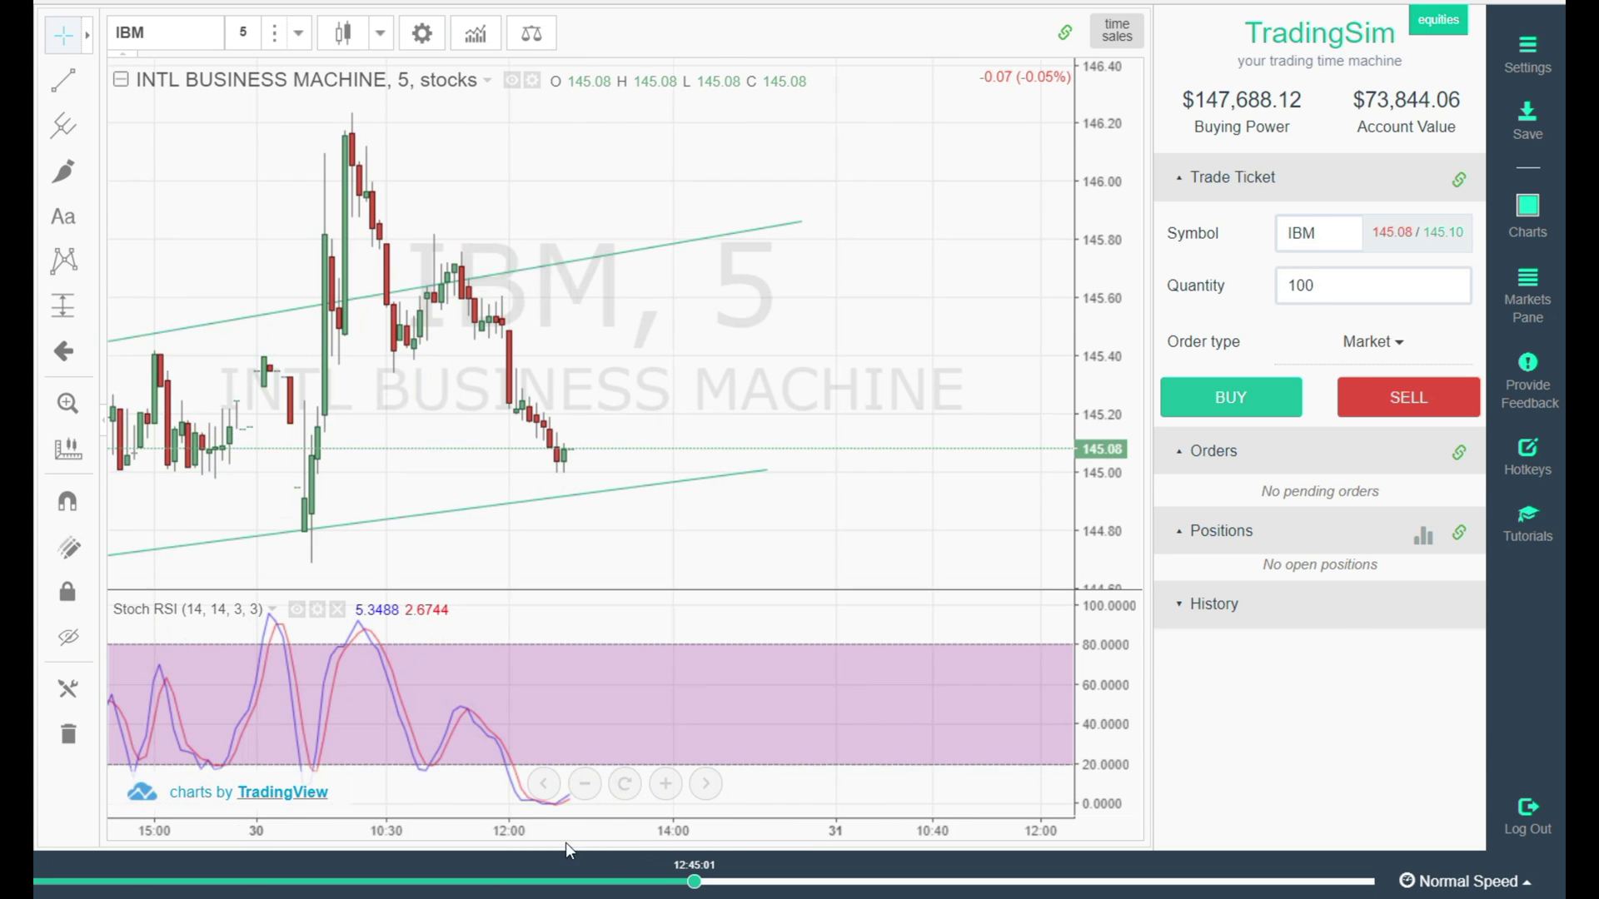
drag(546, 581, 941, 541)
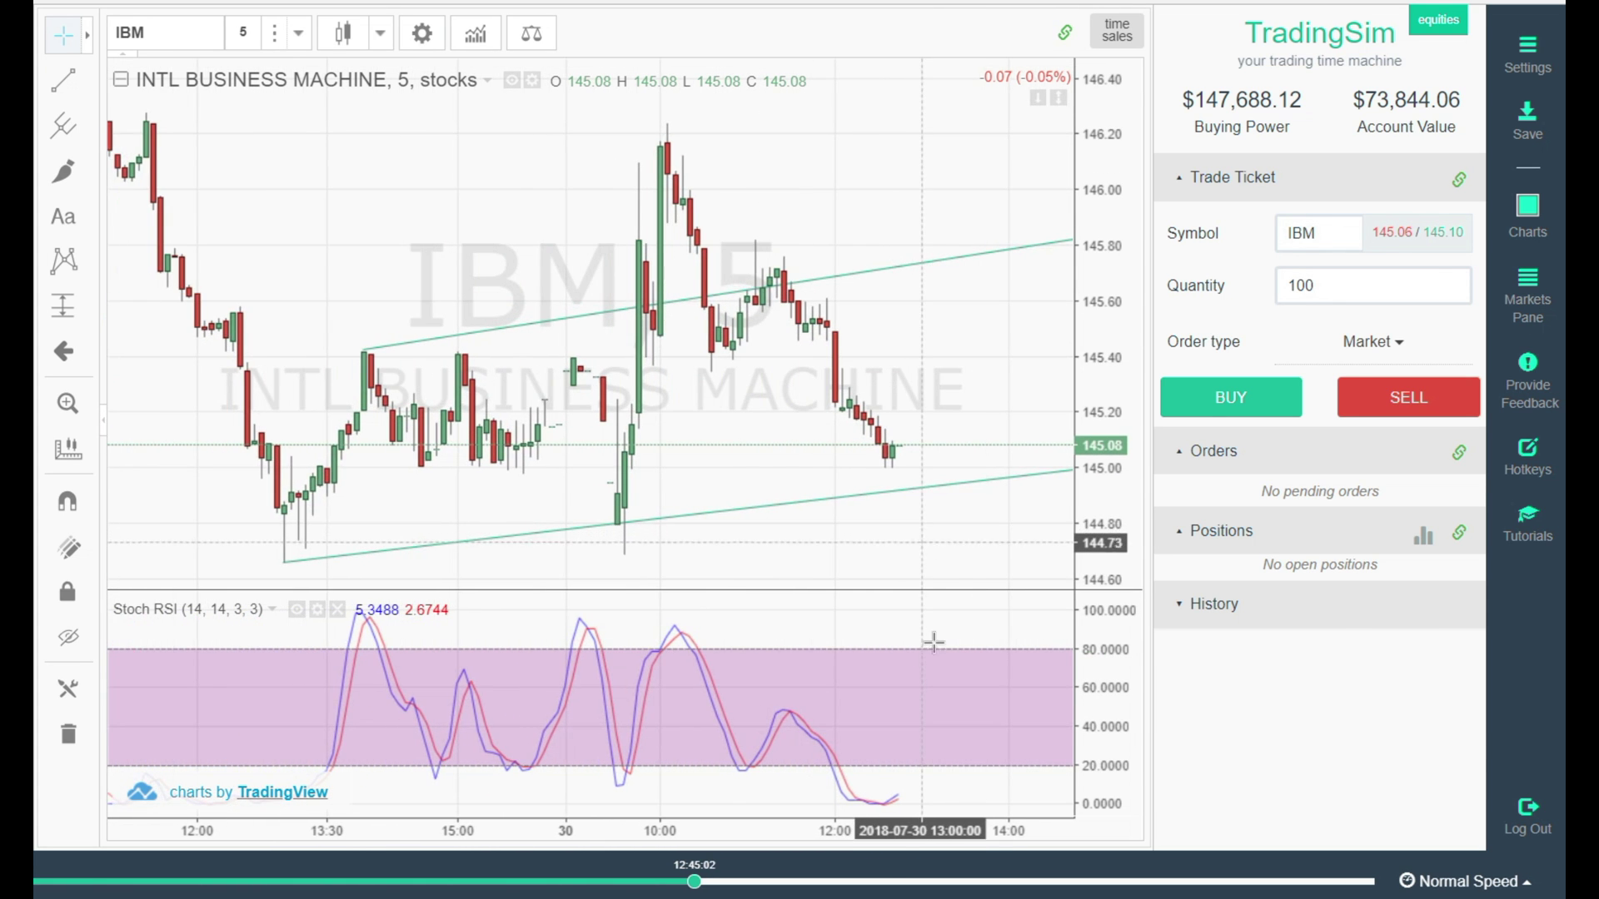
drag(878, 831, 842, 841)
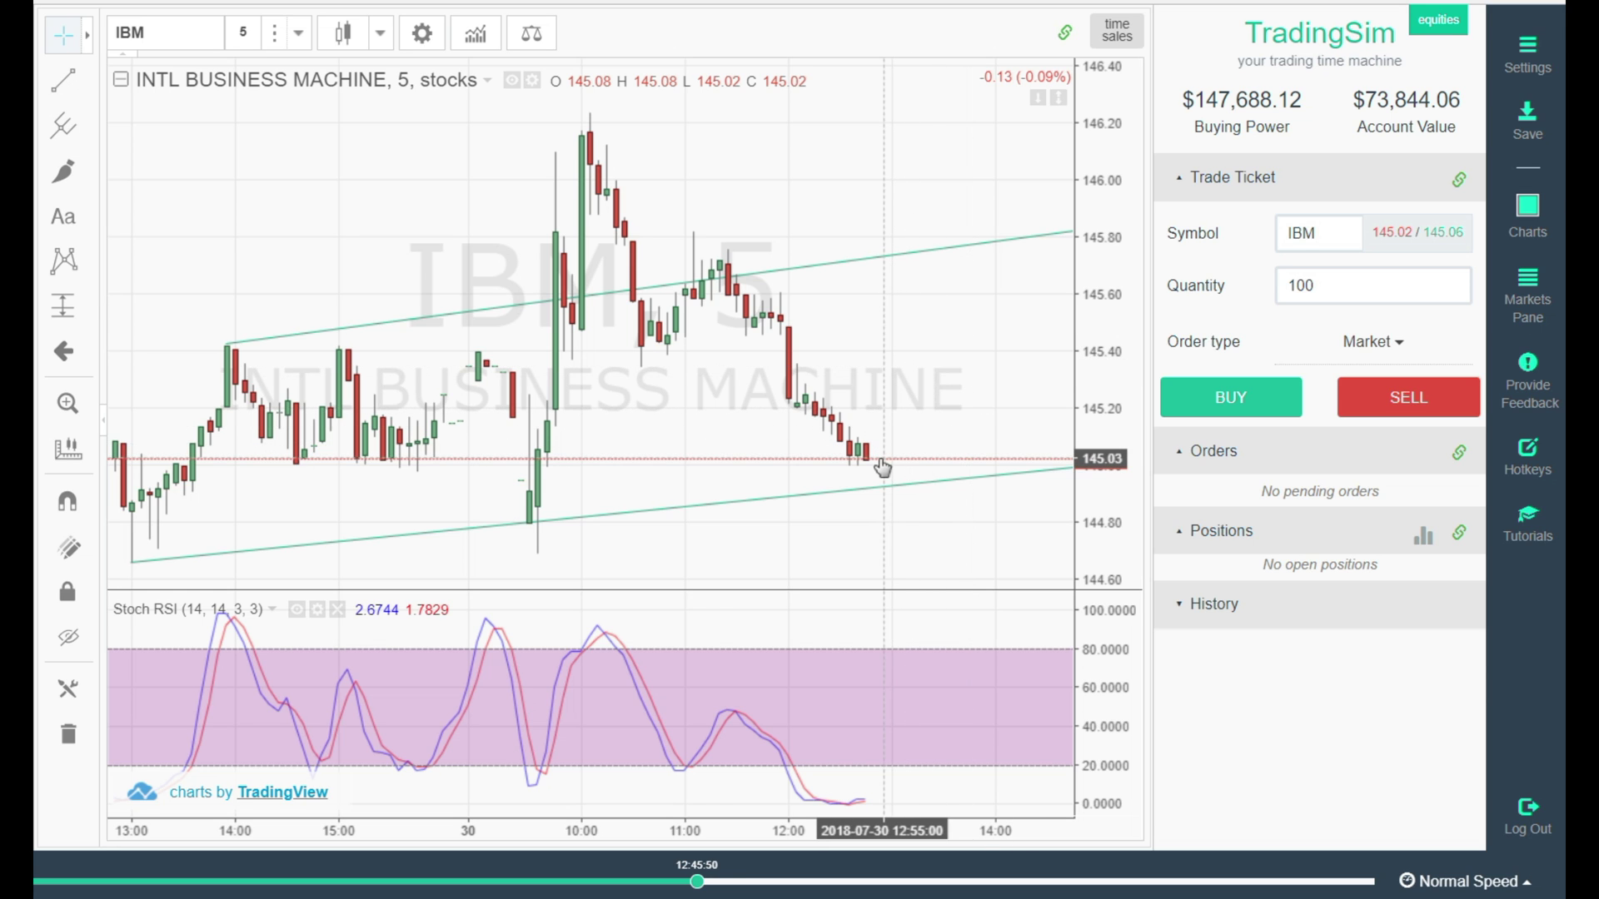
key(Up)
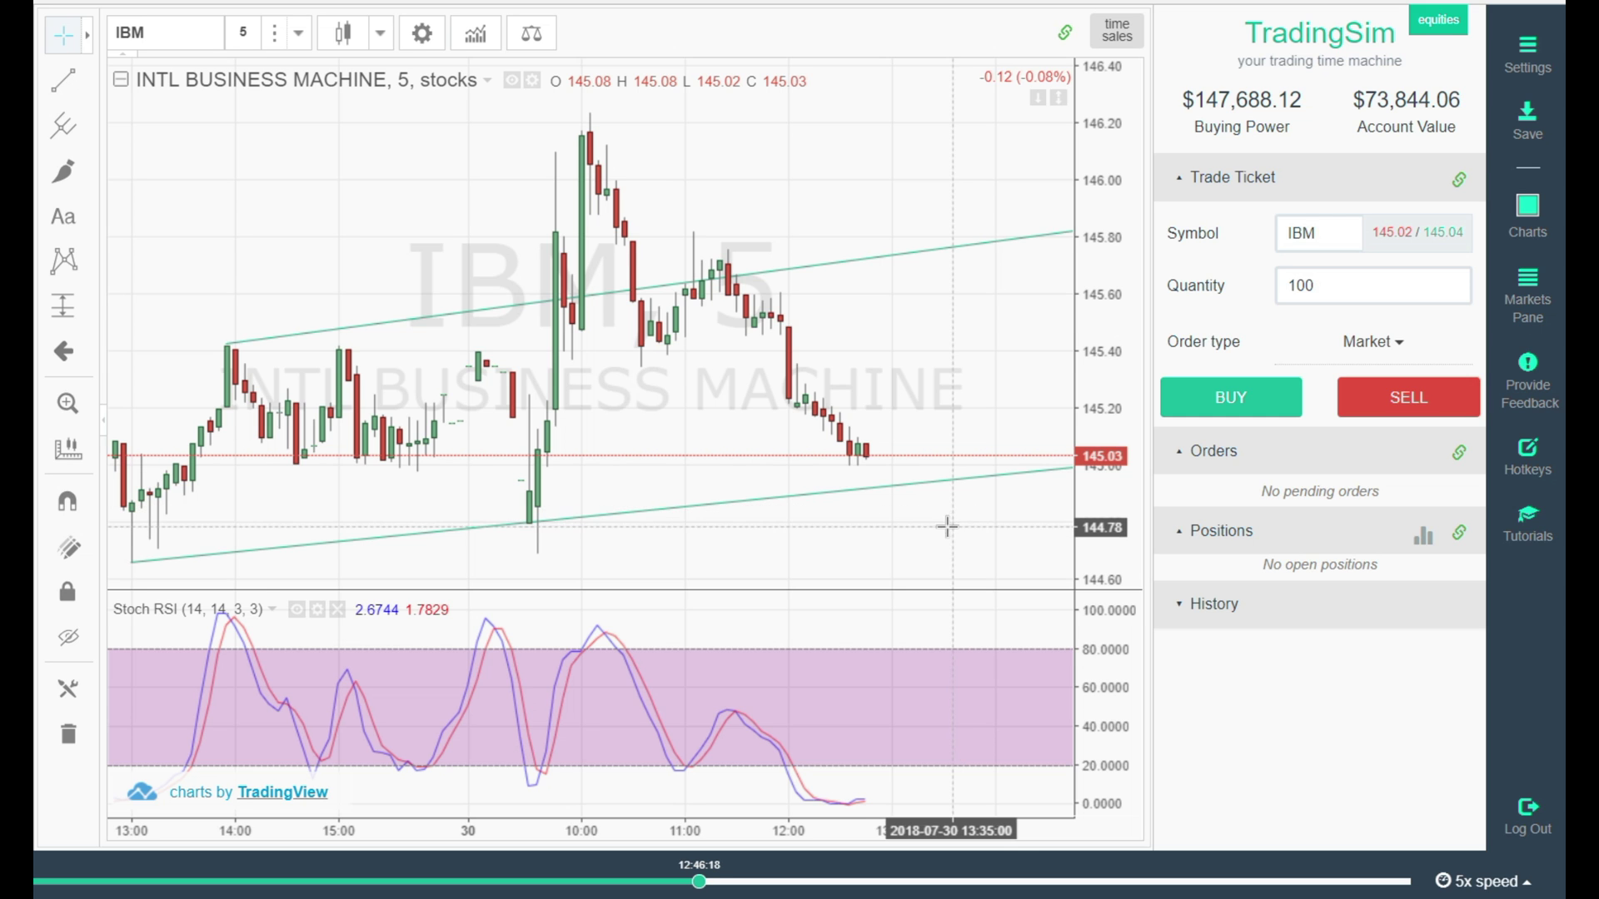
key(Up)
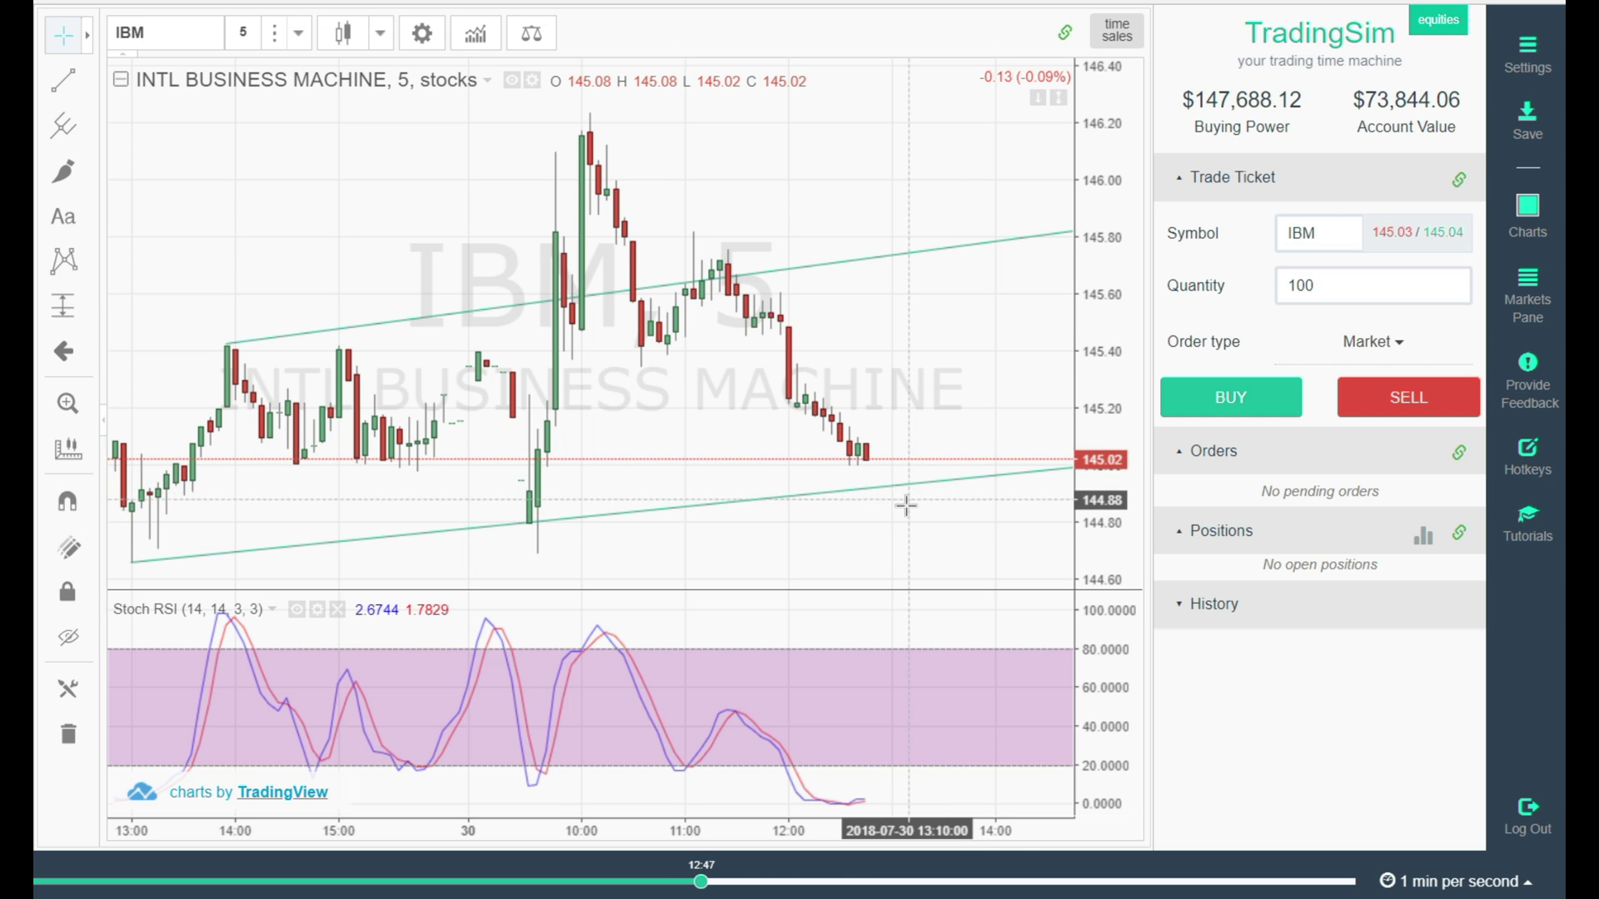
key(Down)
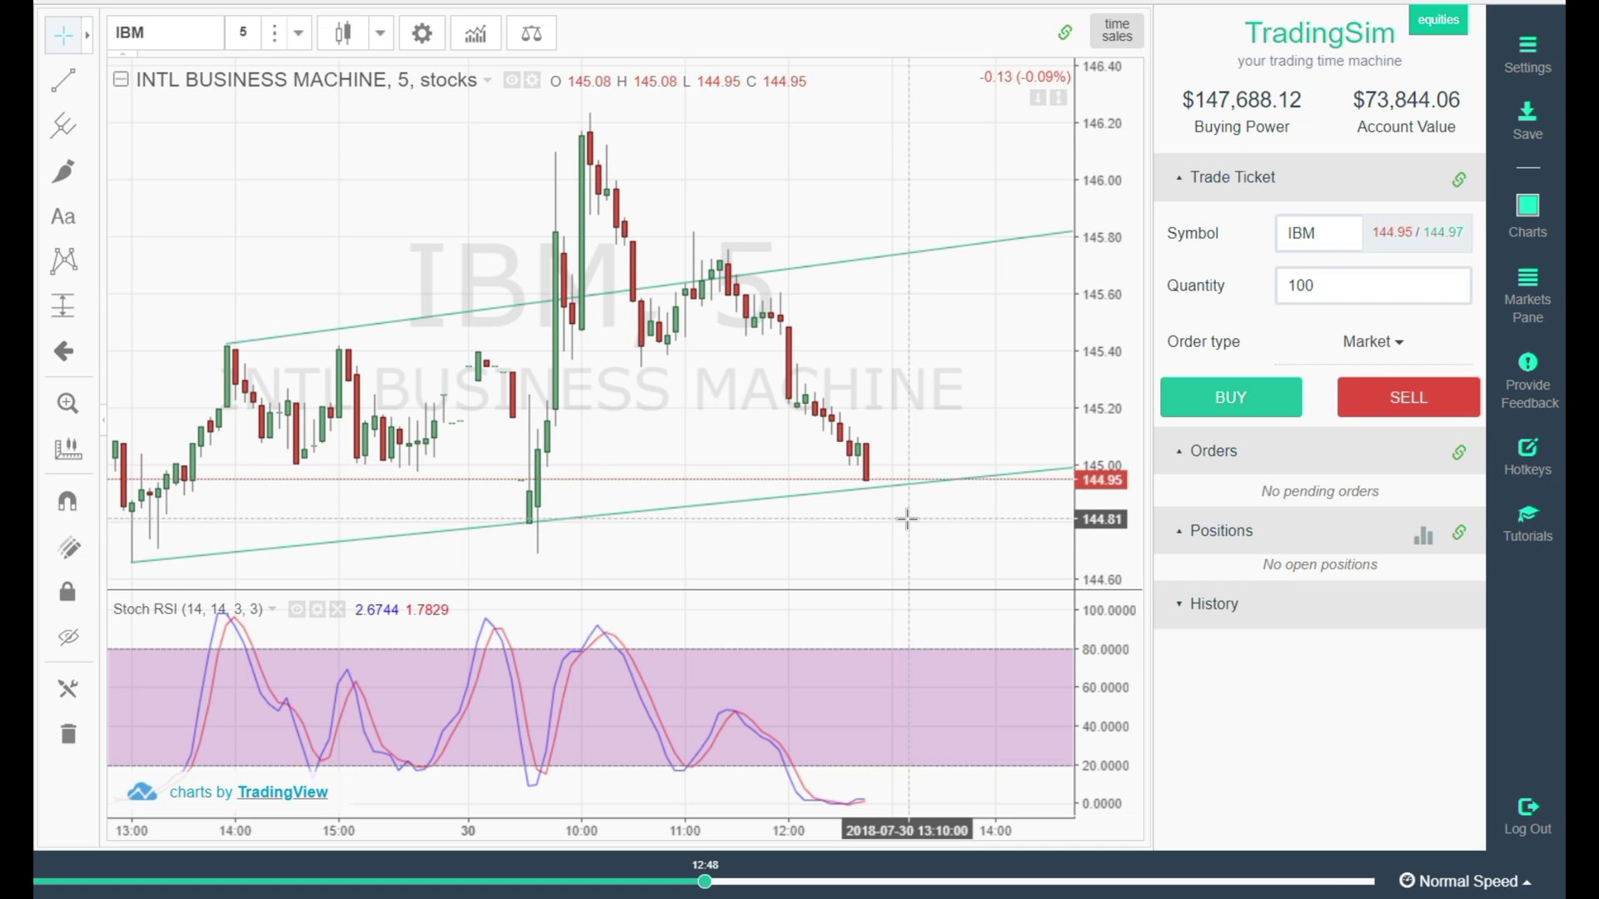
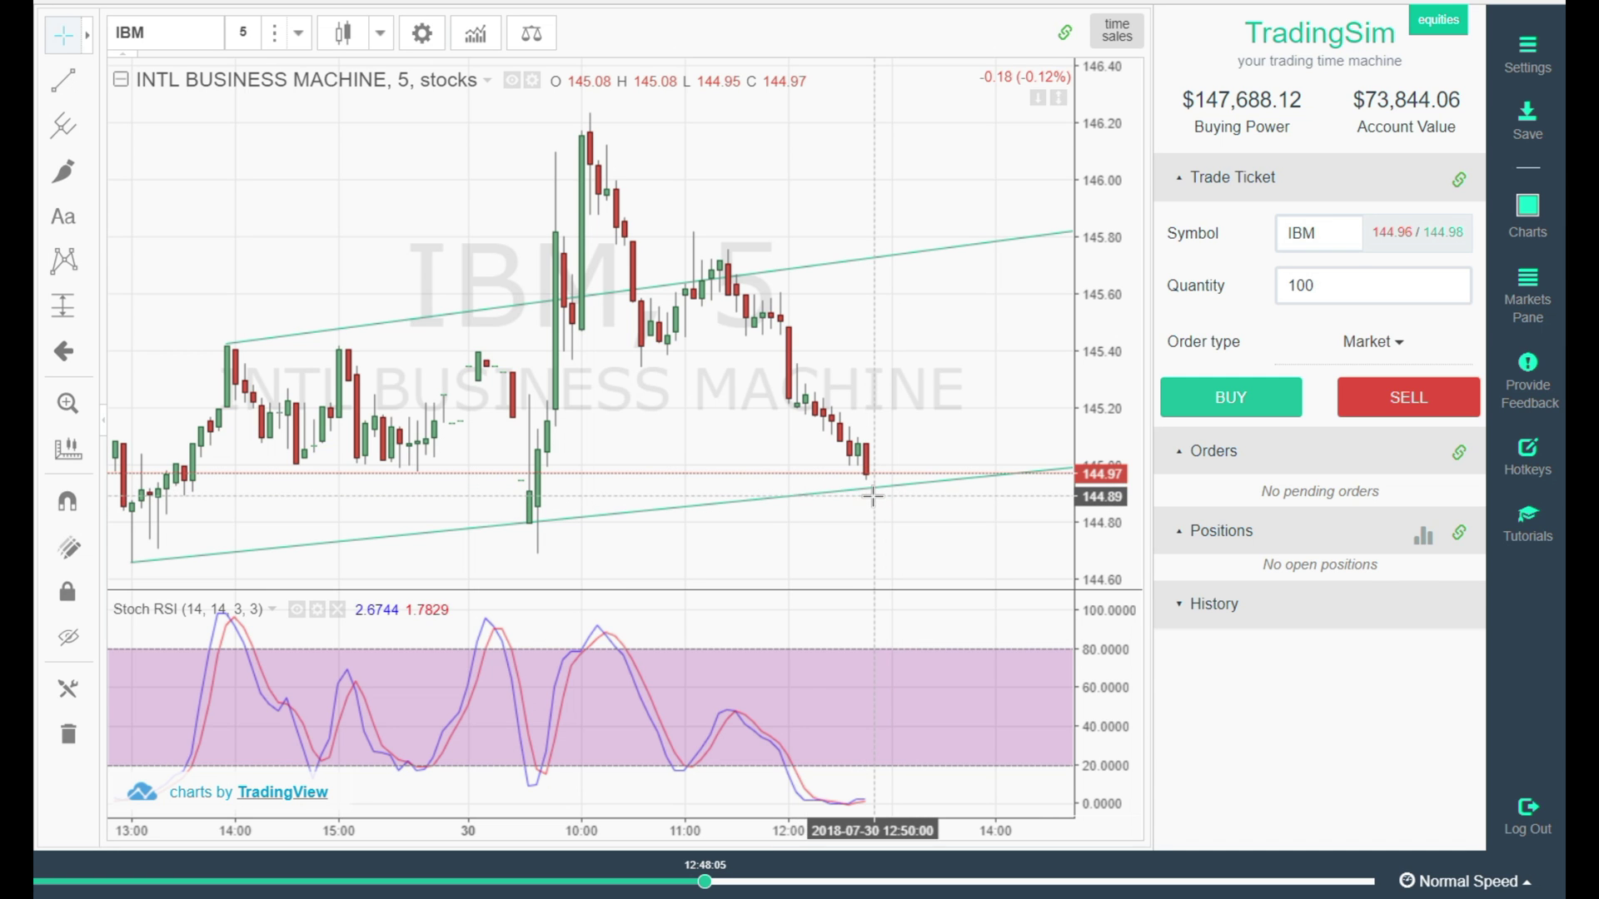
- Advance the replay in short 3x bursts until price meets the lower trend line, and buy 100 IBM shares at market
key(3)
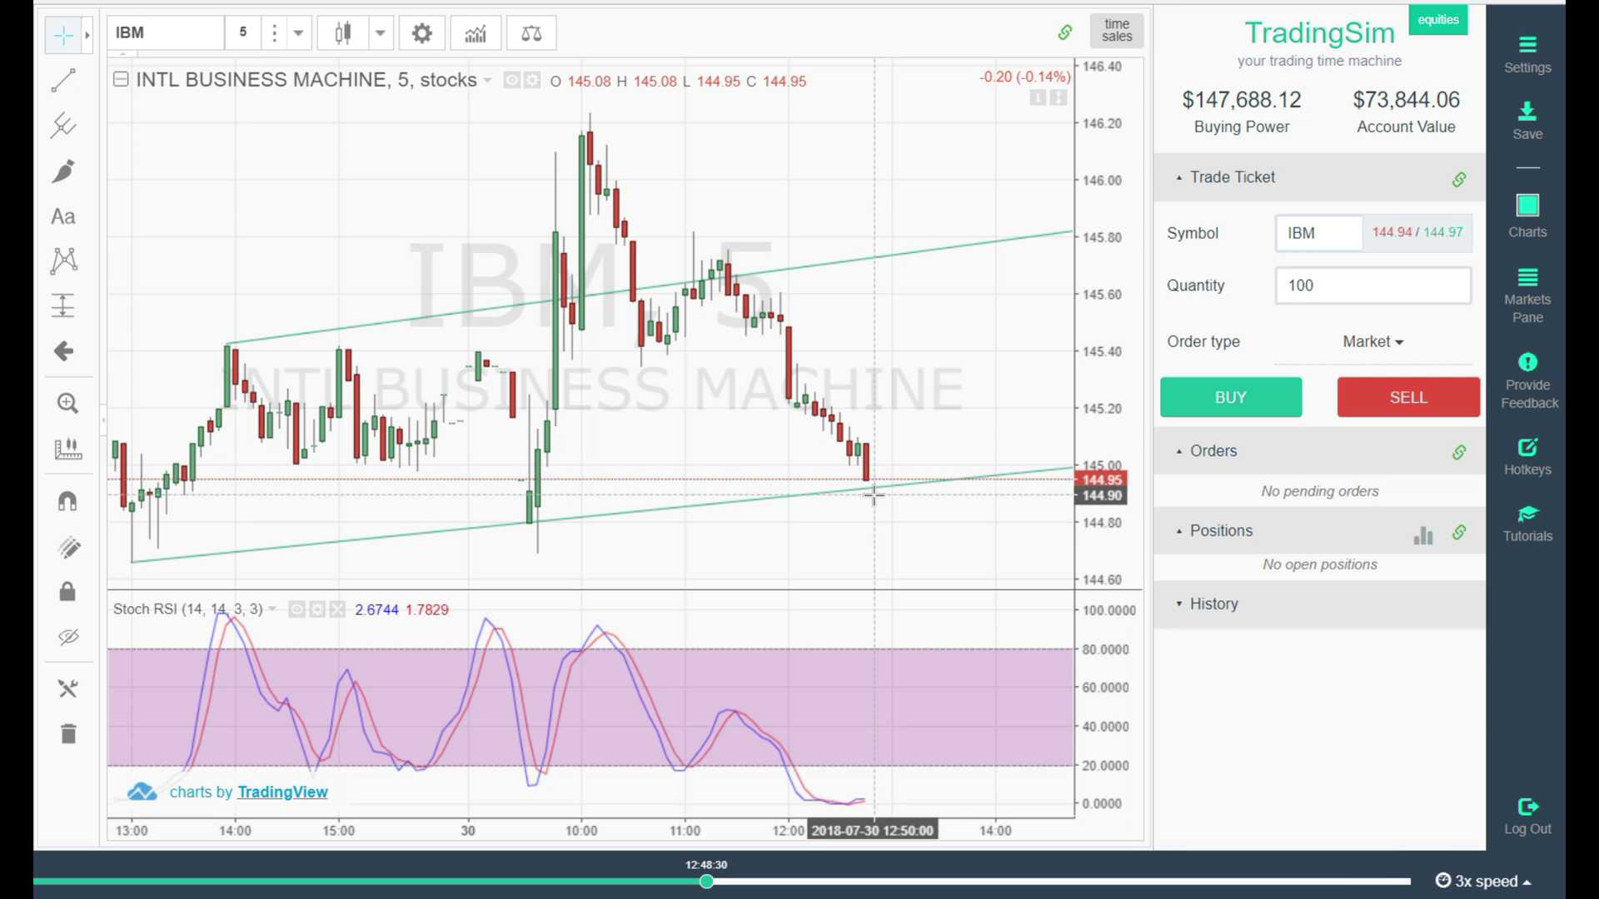
key(Down)
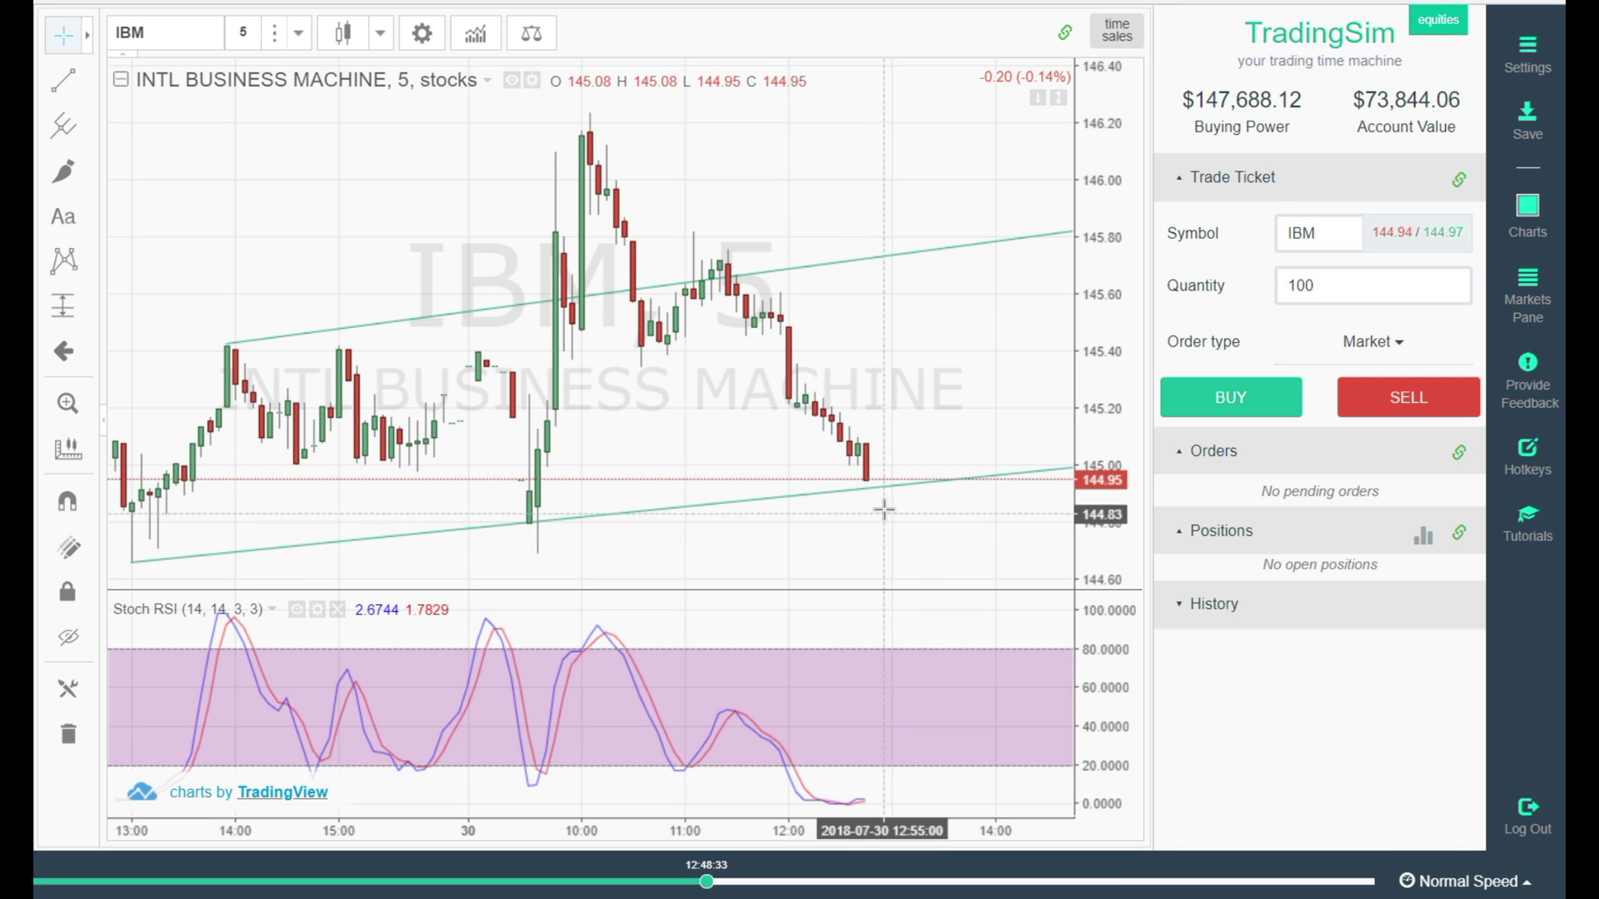
key(Up)
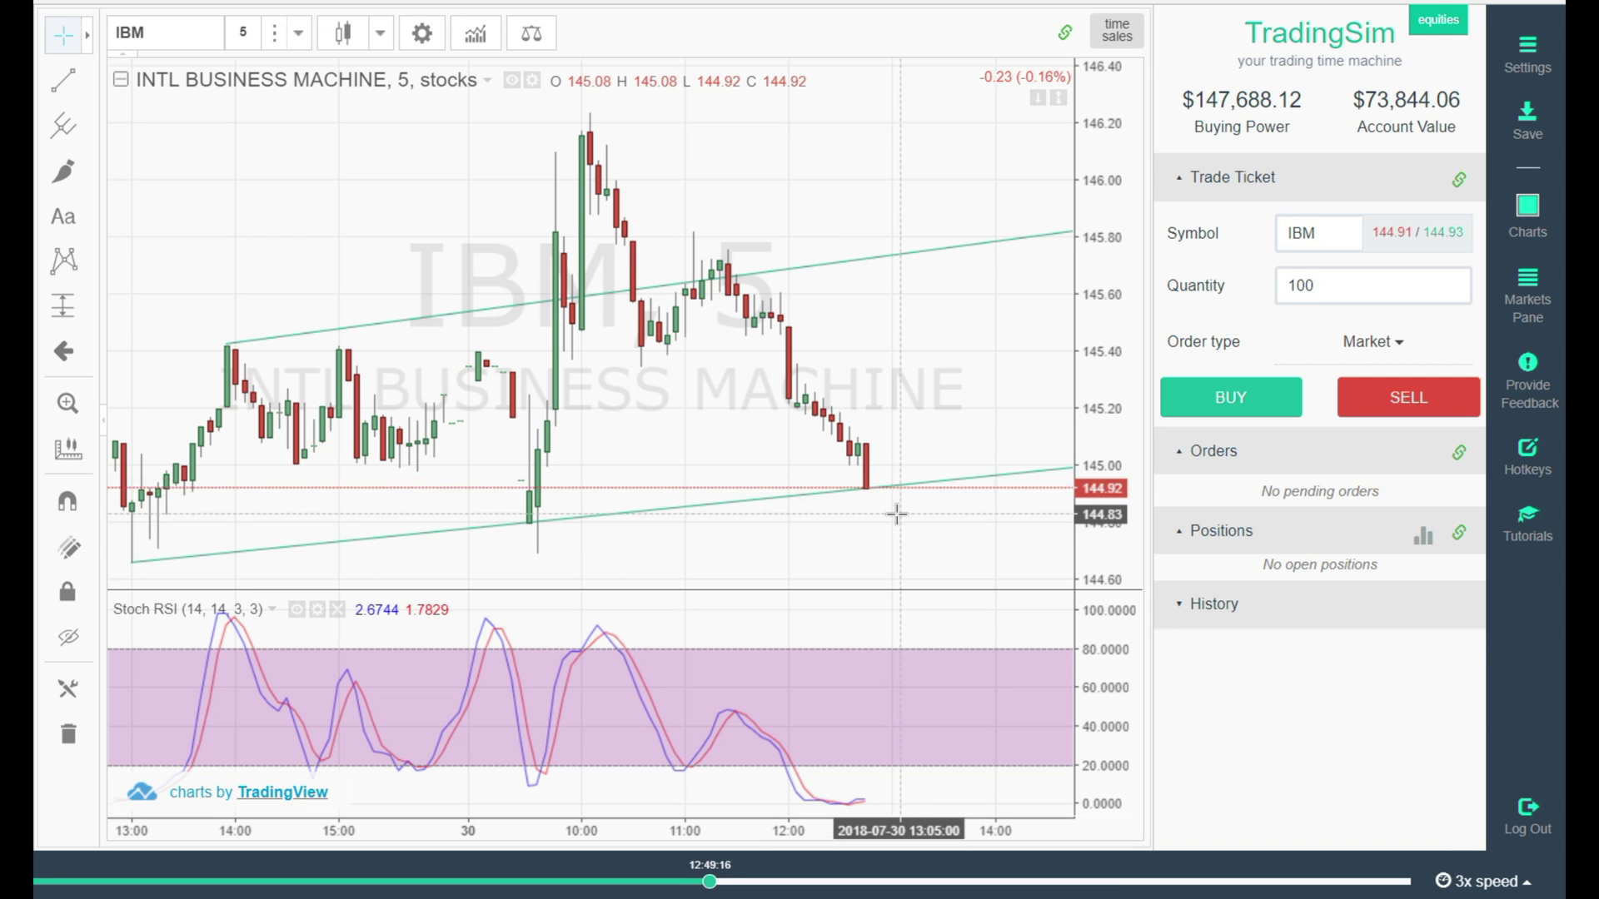
key(Down)
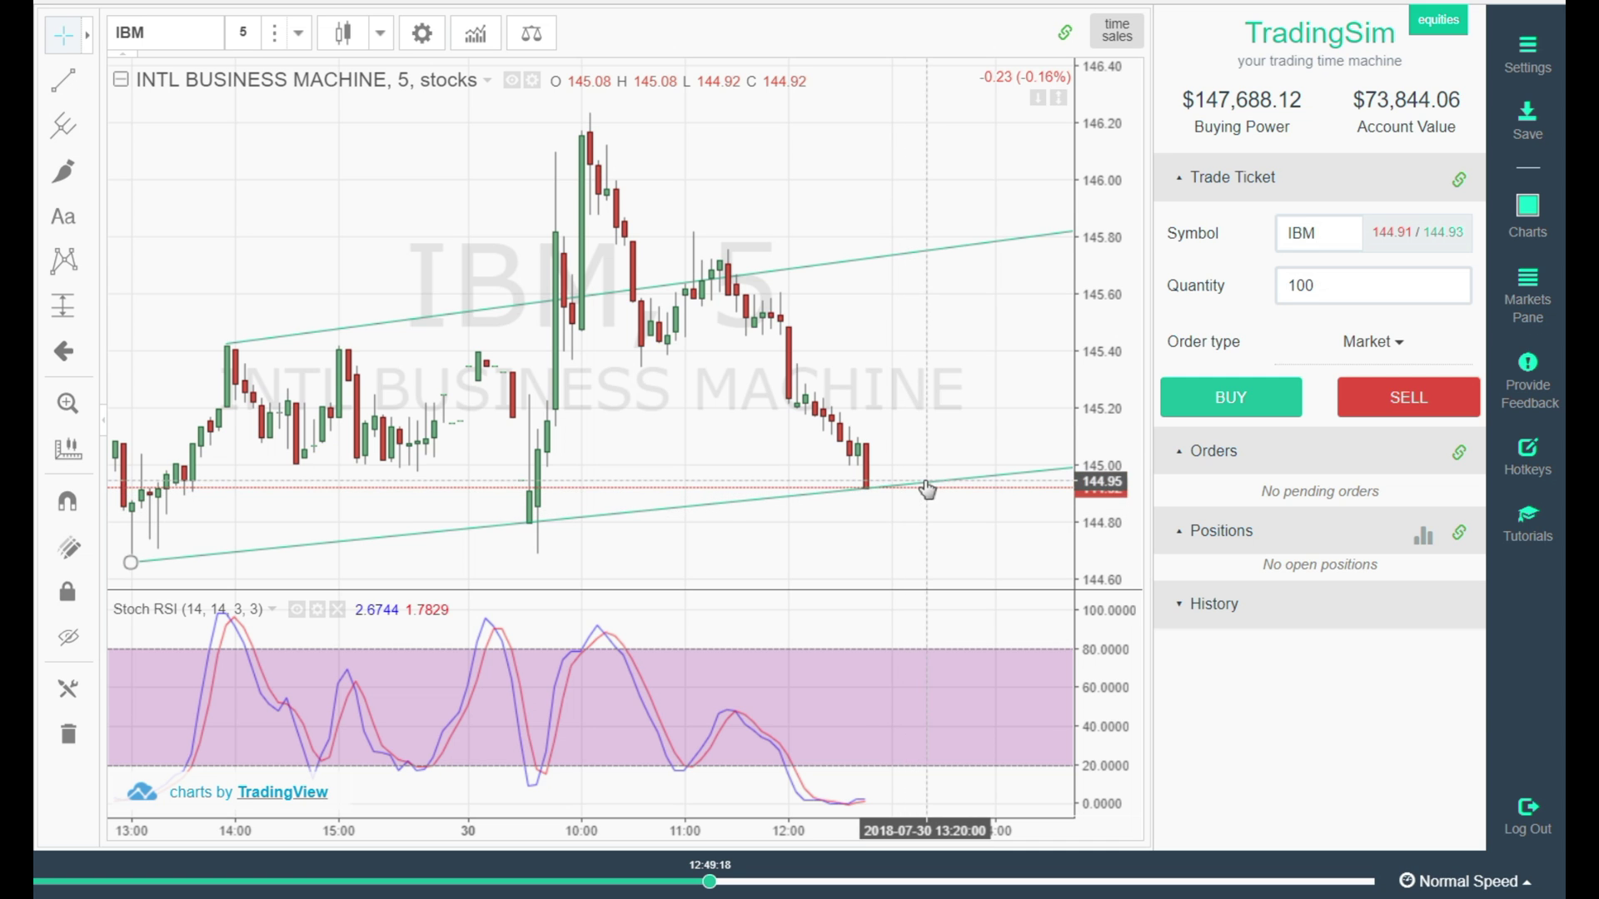
click(1217, 413)
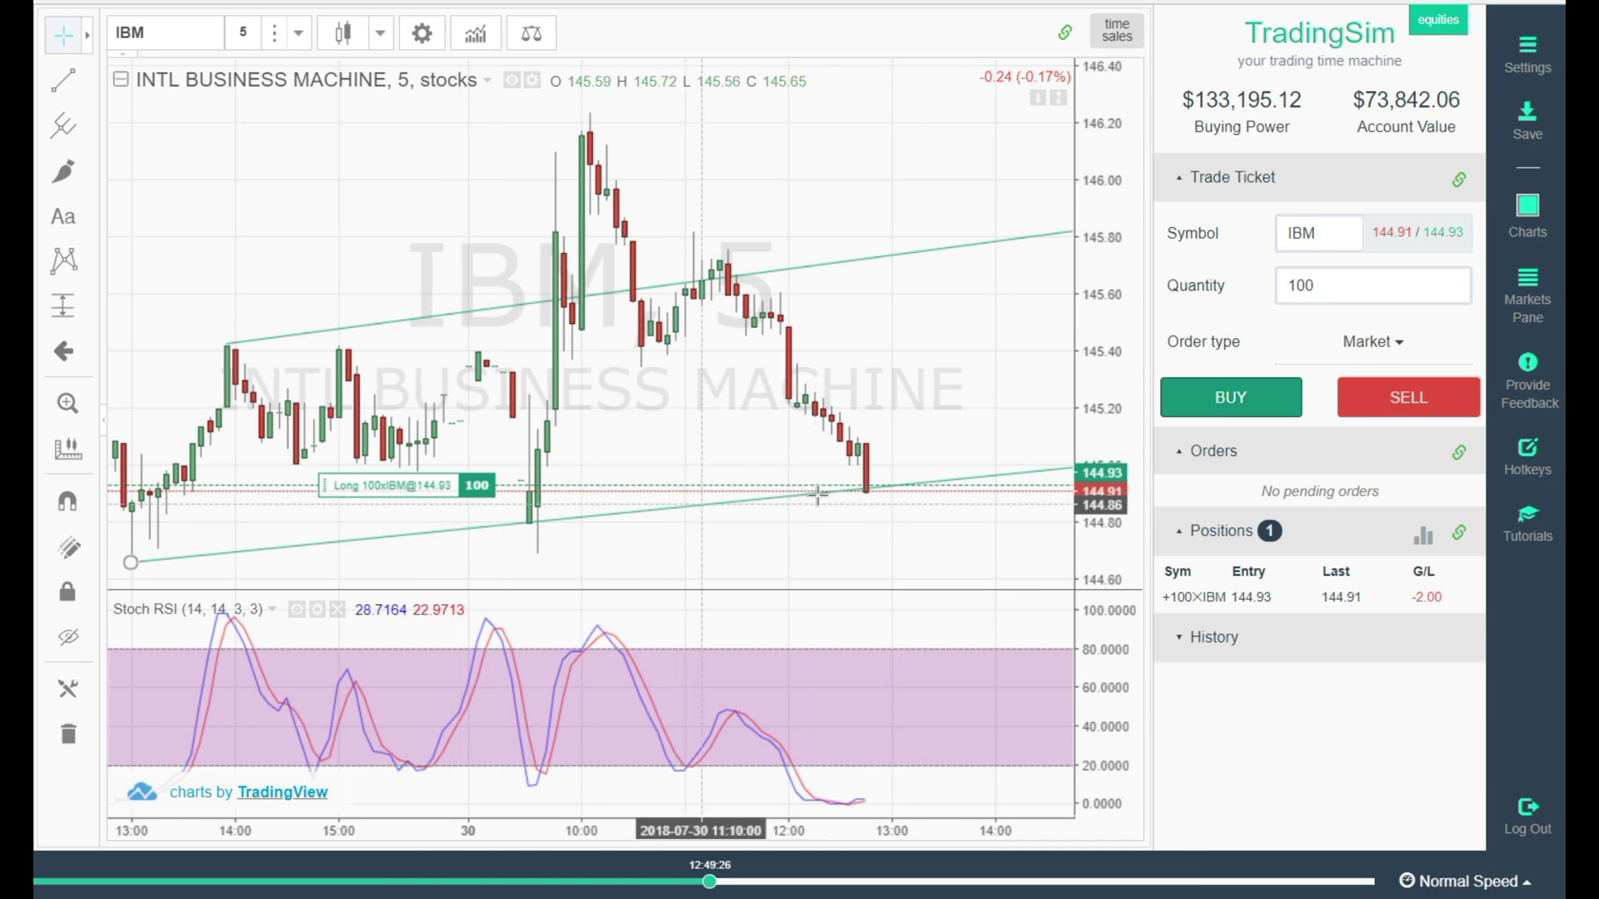
- Place a day stop market order to sell 100 IBM shares with activation at 144.62
drag(502, 835, 607, 829)
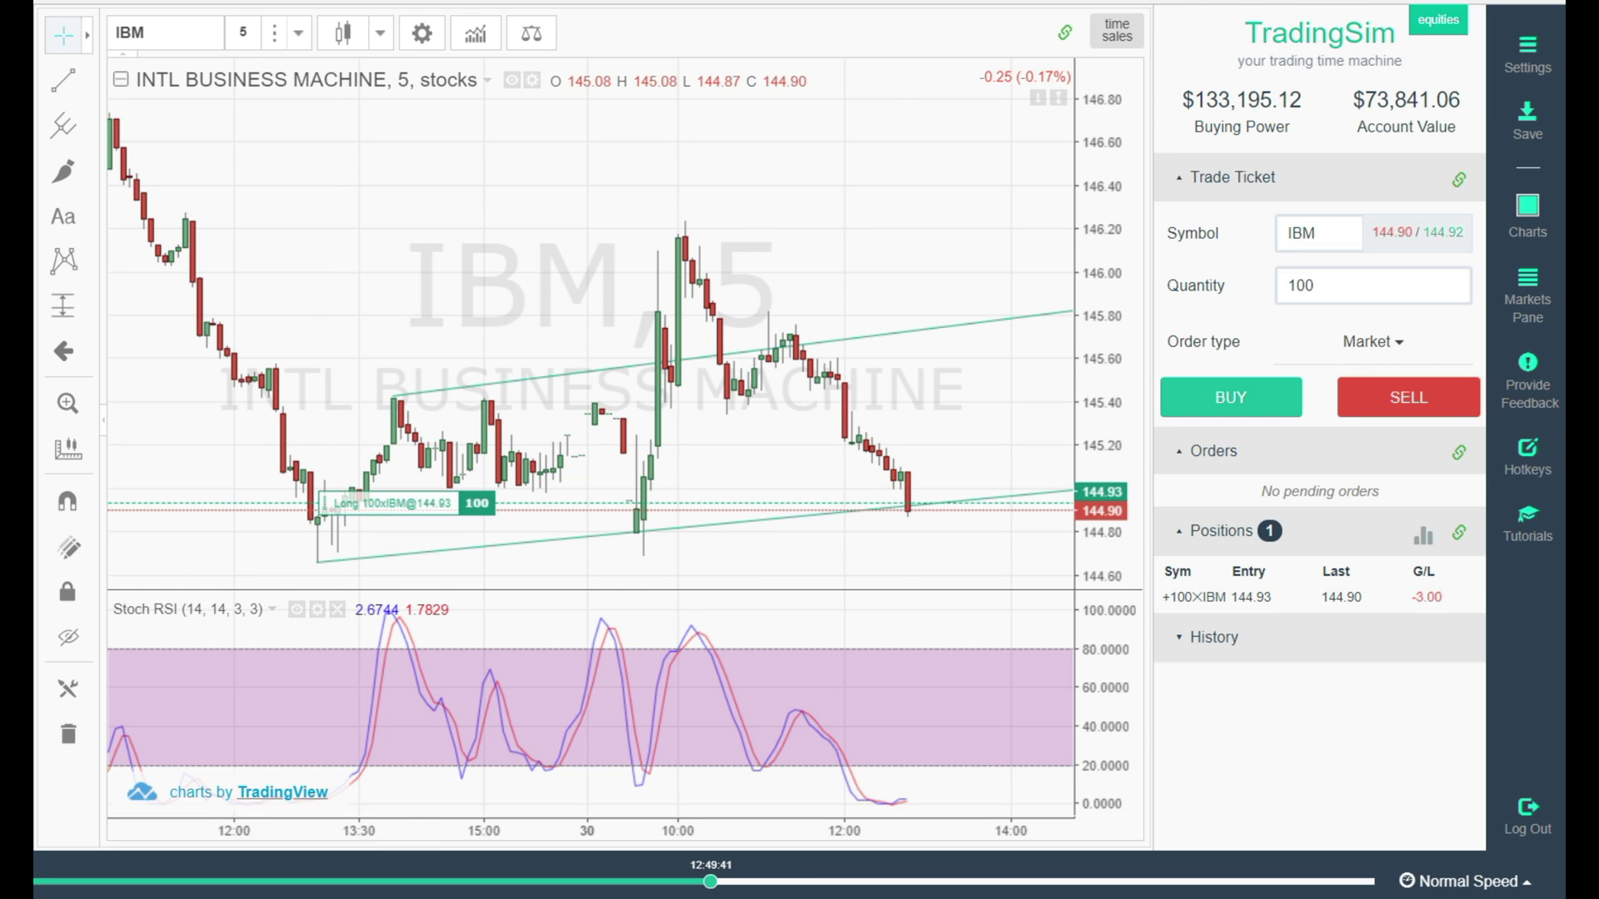
click(1370, 348)
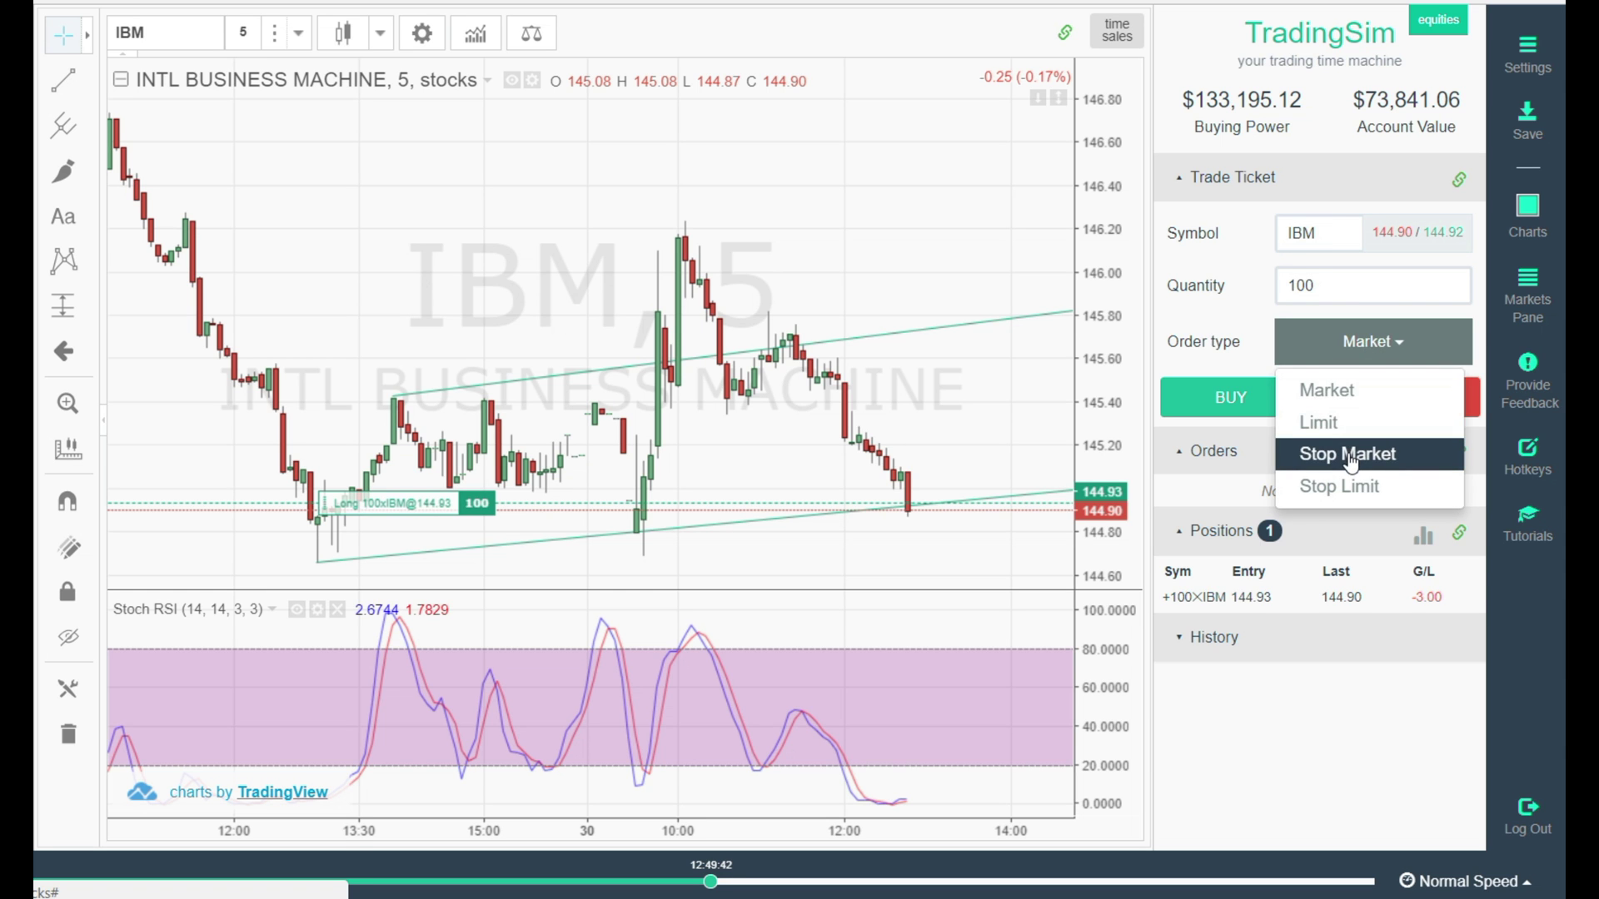
click(1347, 455)
double_click(1348, 454)
text(144.62)
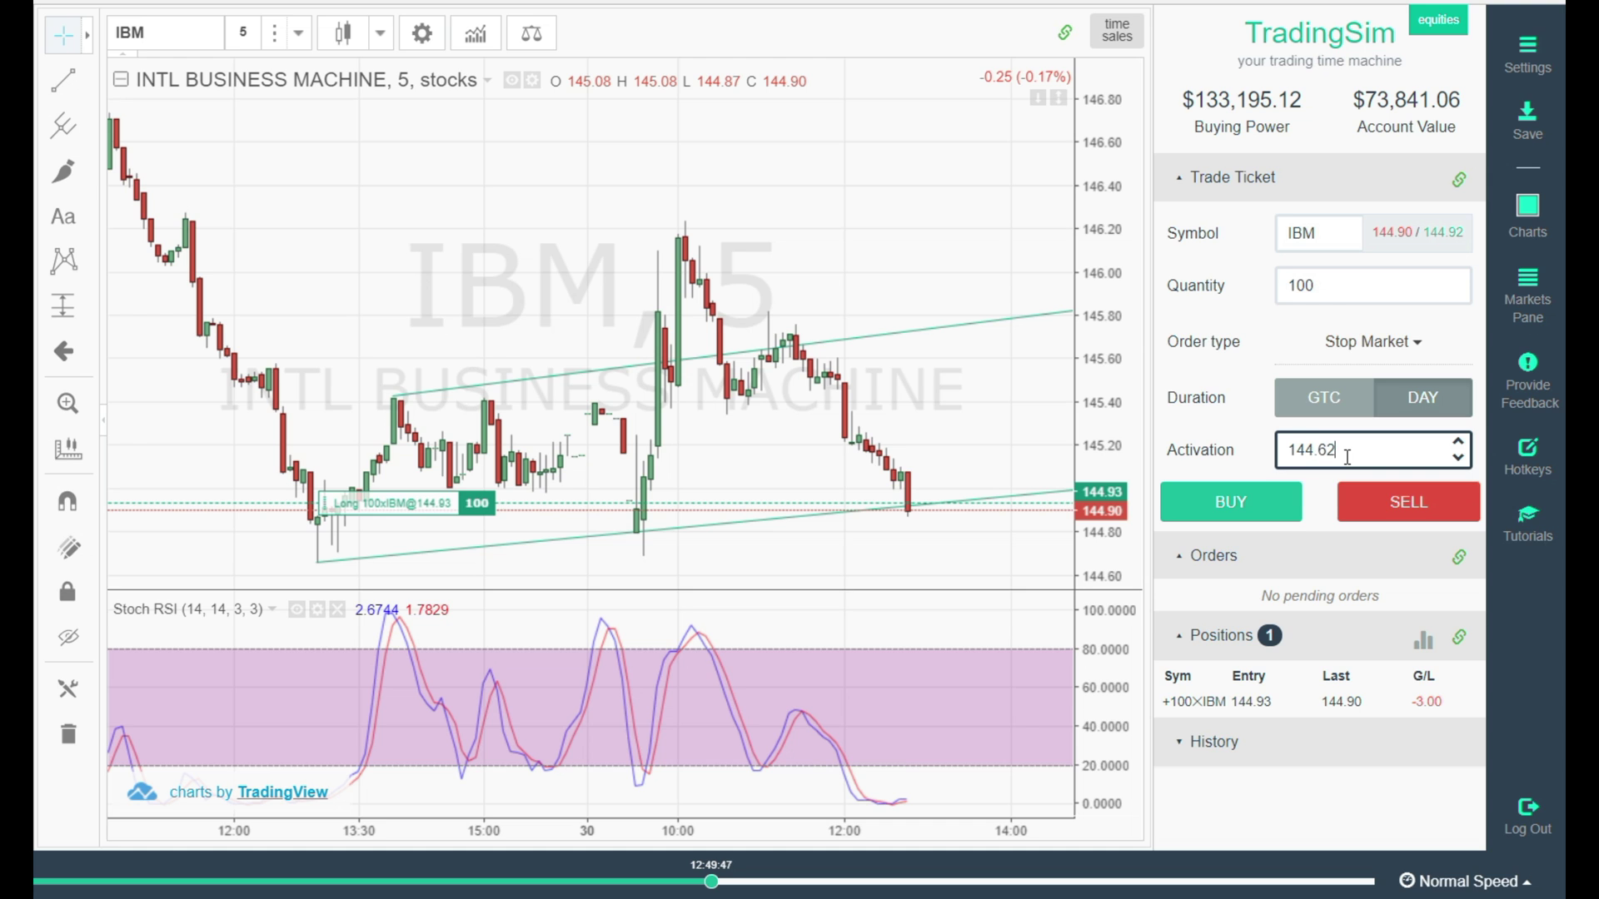
click(1375, 506)
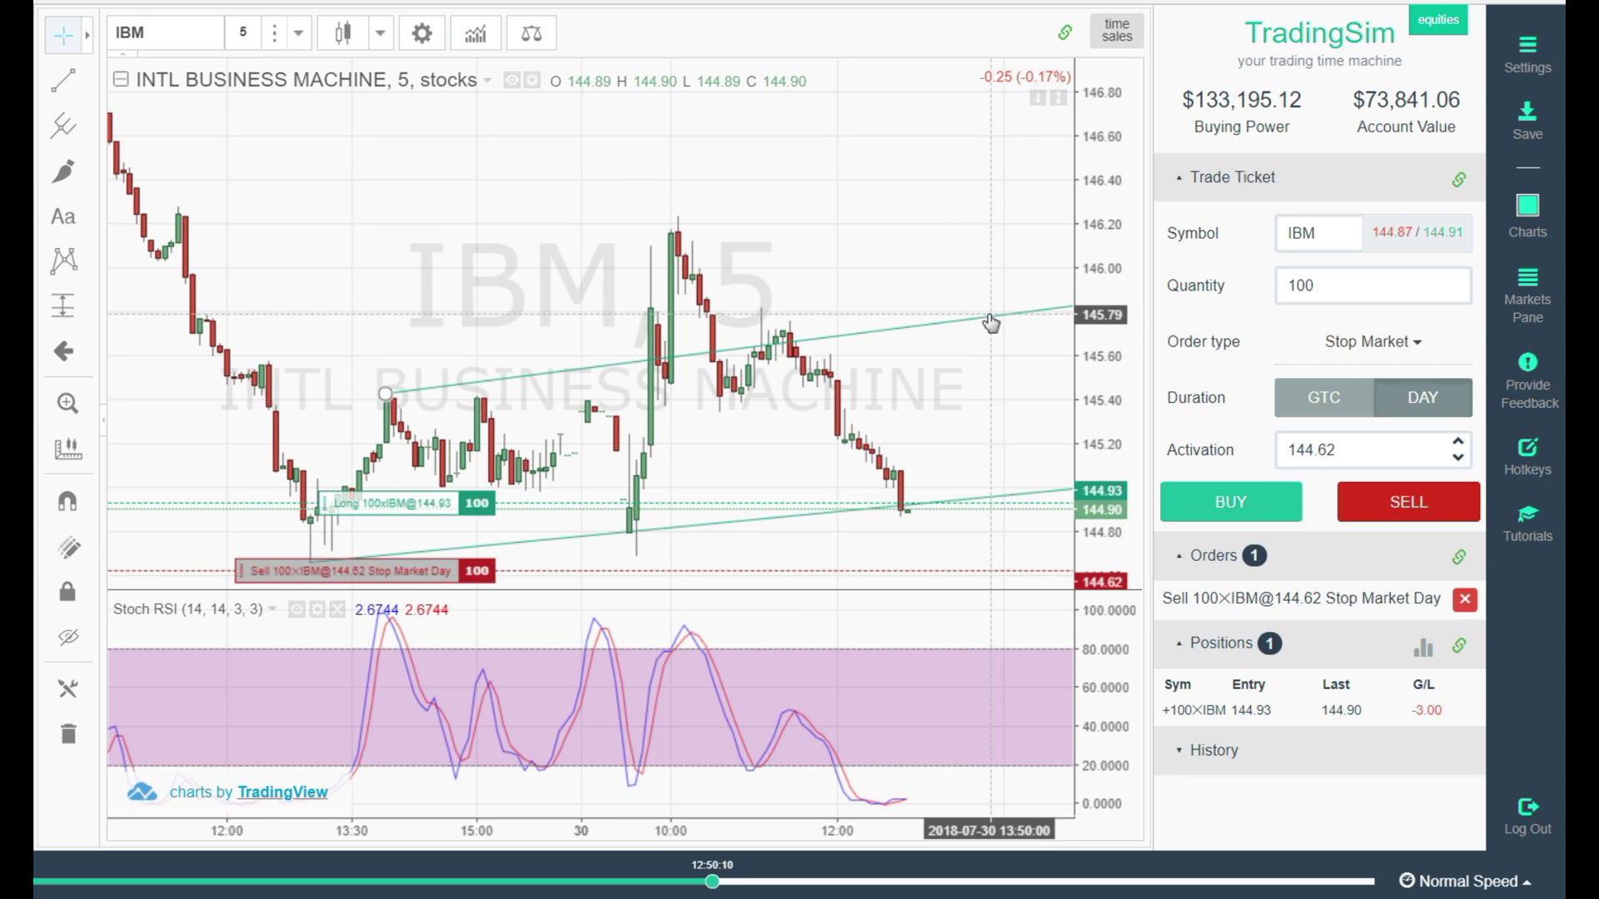
- Speed up the replay and advance it to about 14:55, when price nears the upper trend line
drag(990, 322, 849, 278)
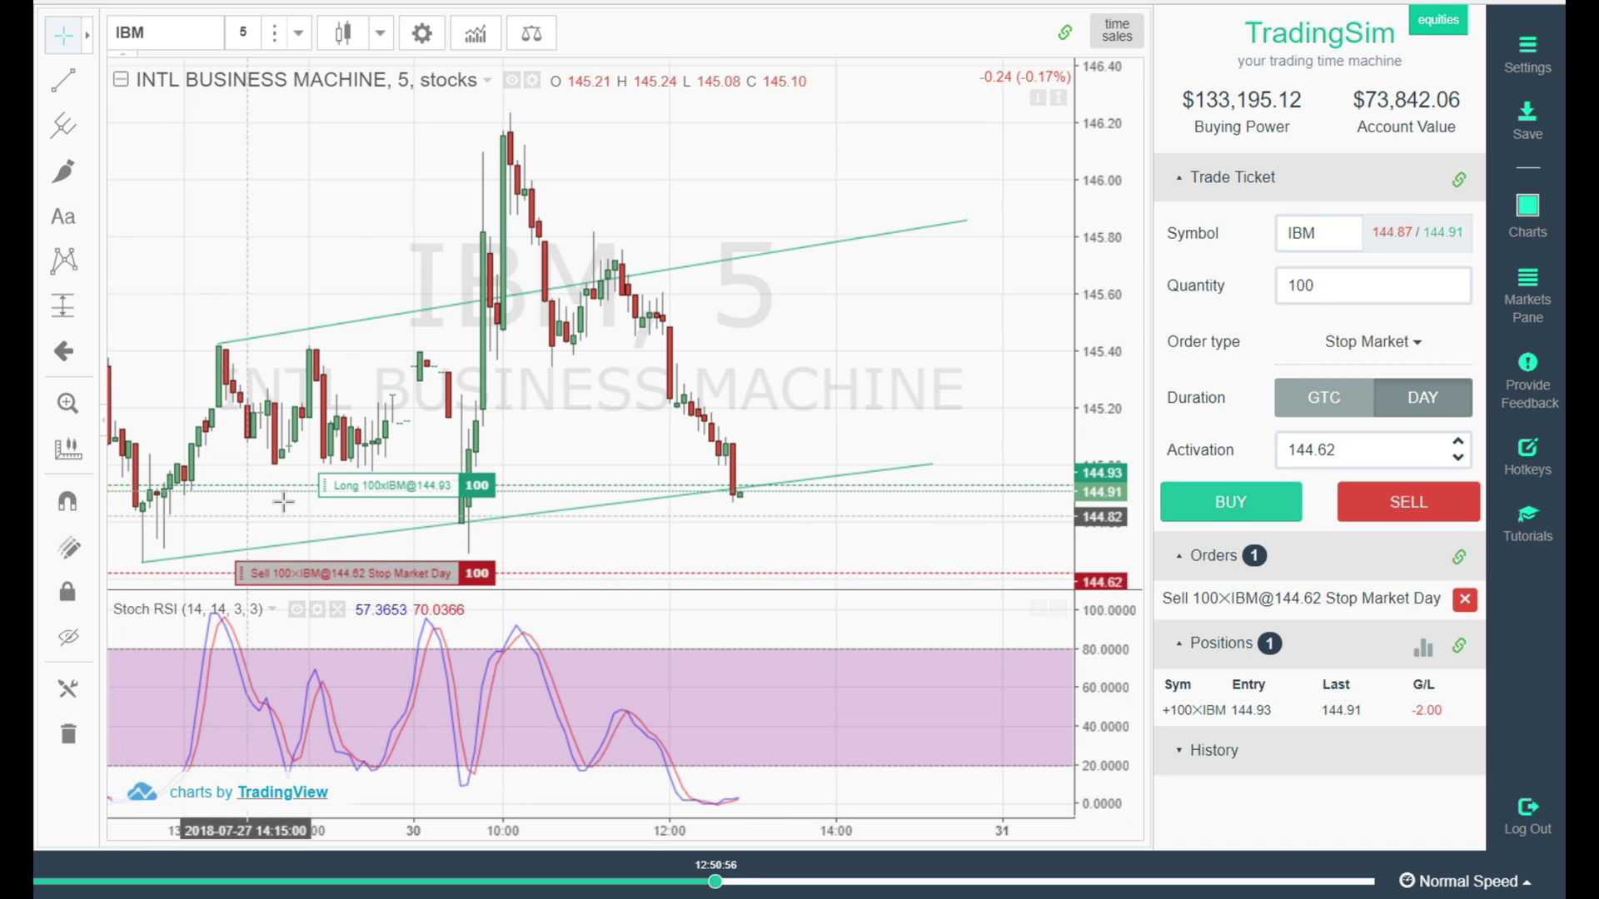
drag(299, 392, 500, 379)
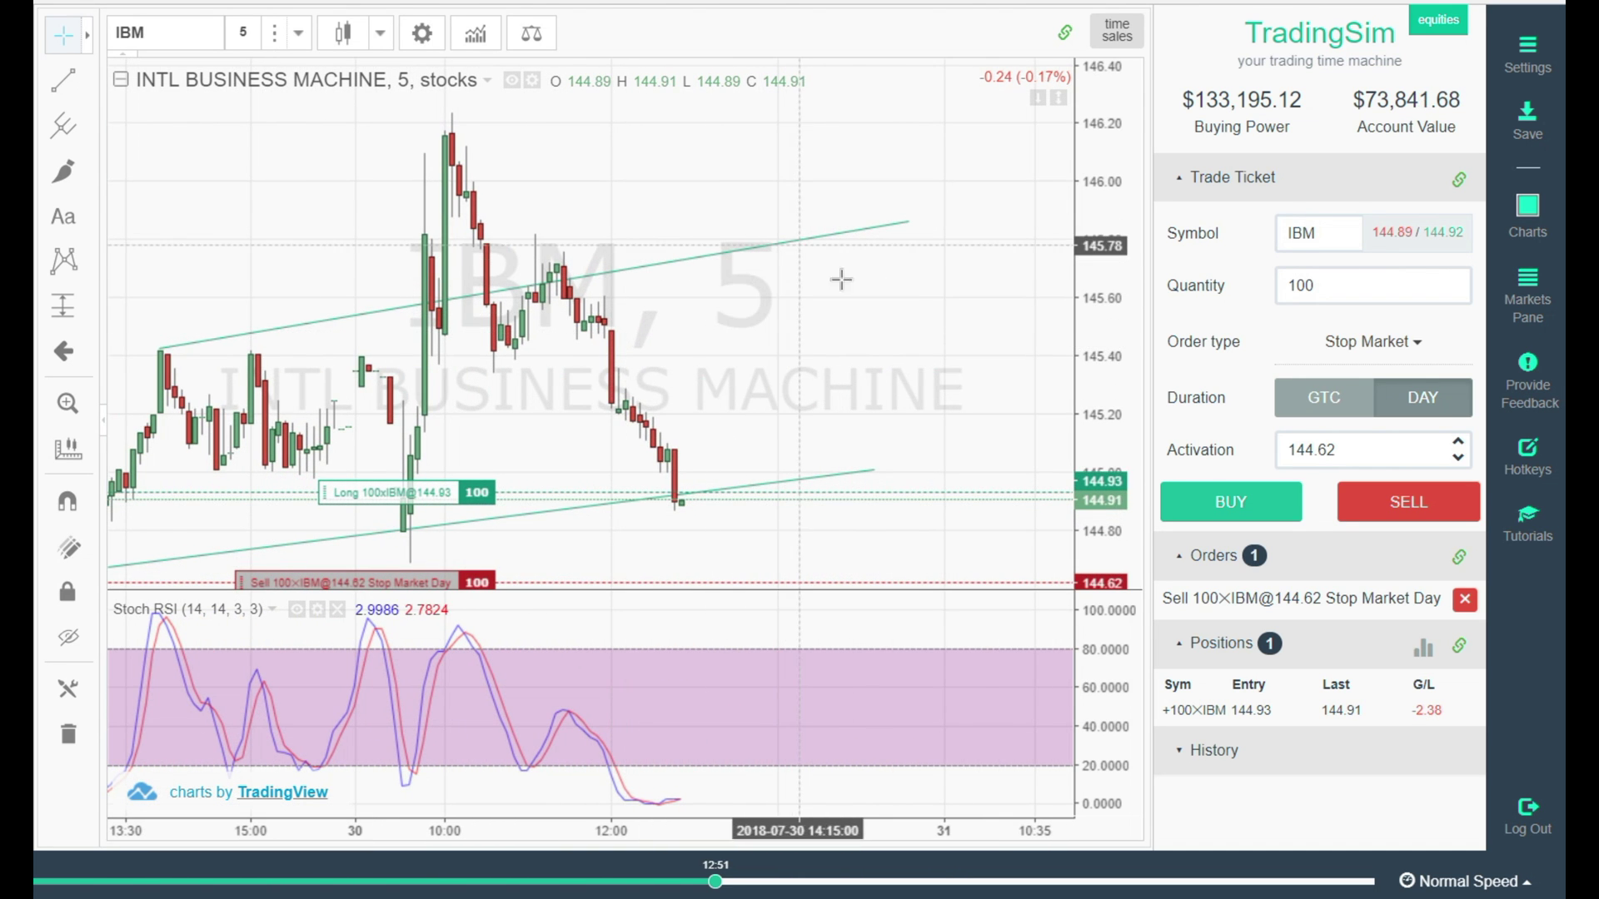
key(Up)
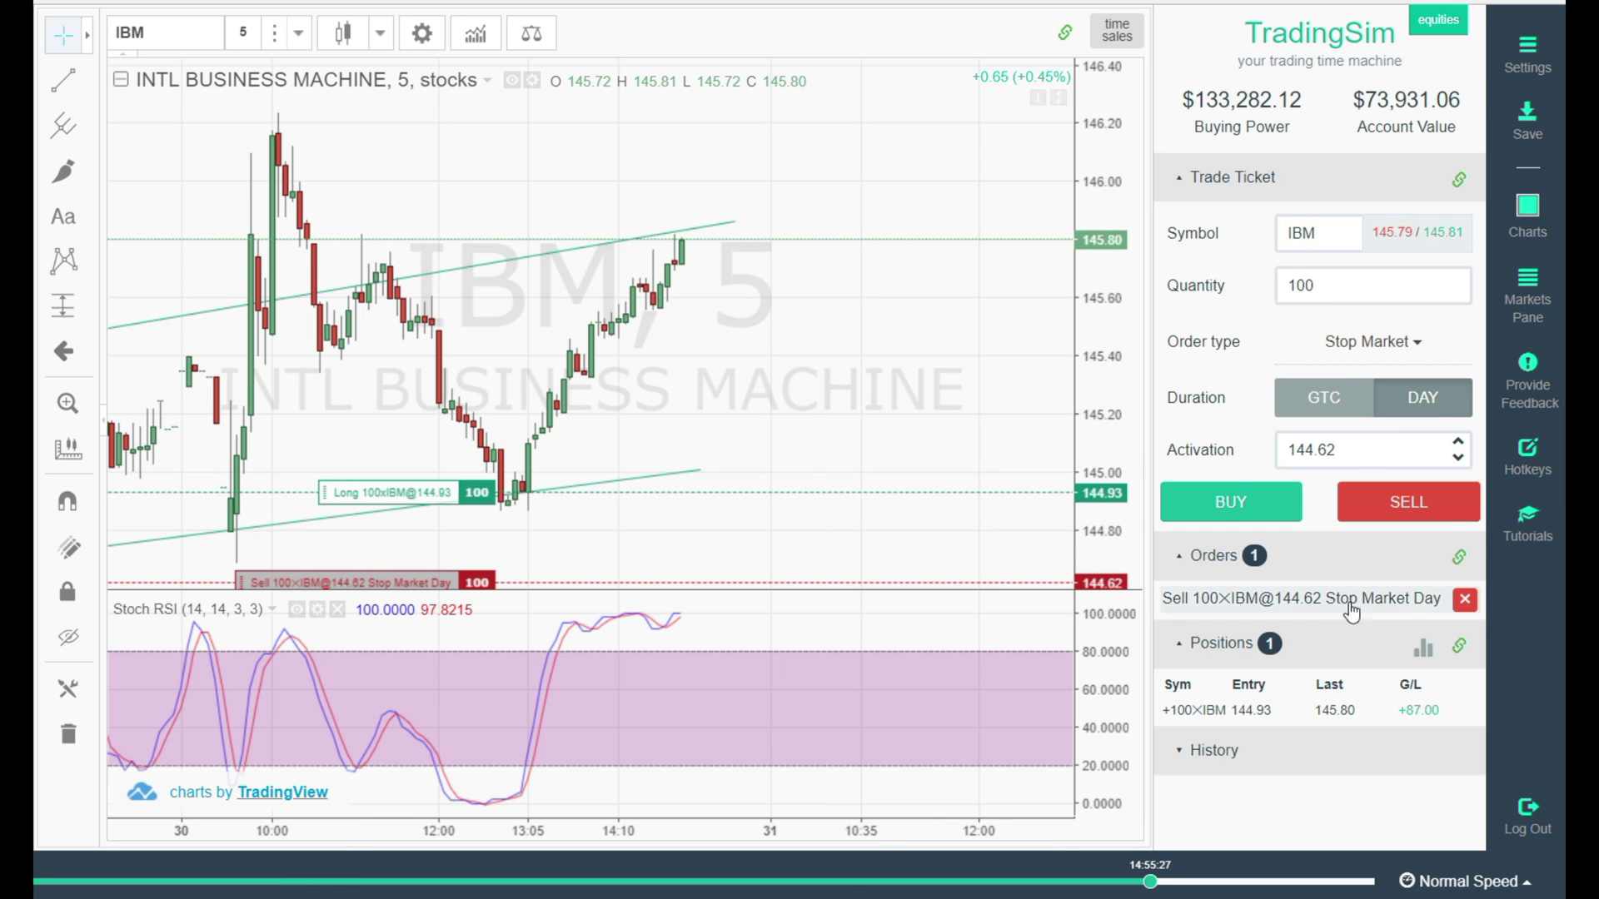
- Cancel the pending stop order and close the long position by selling 100 IBM shares at market
click(1465, 601)
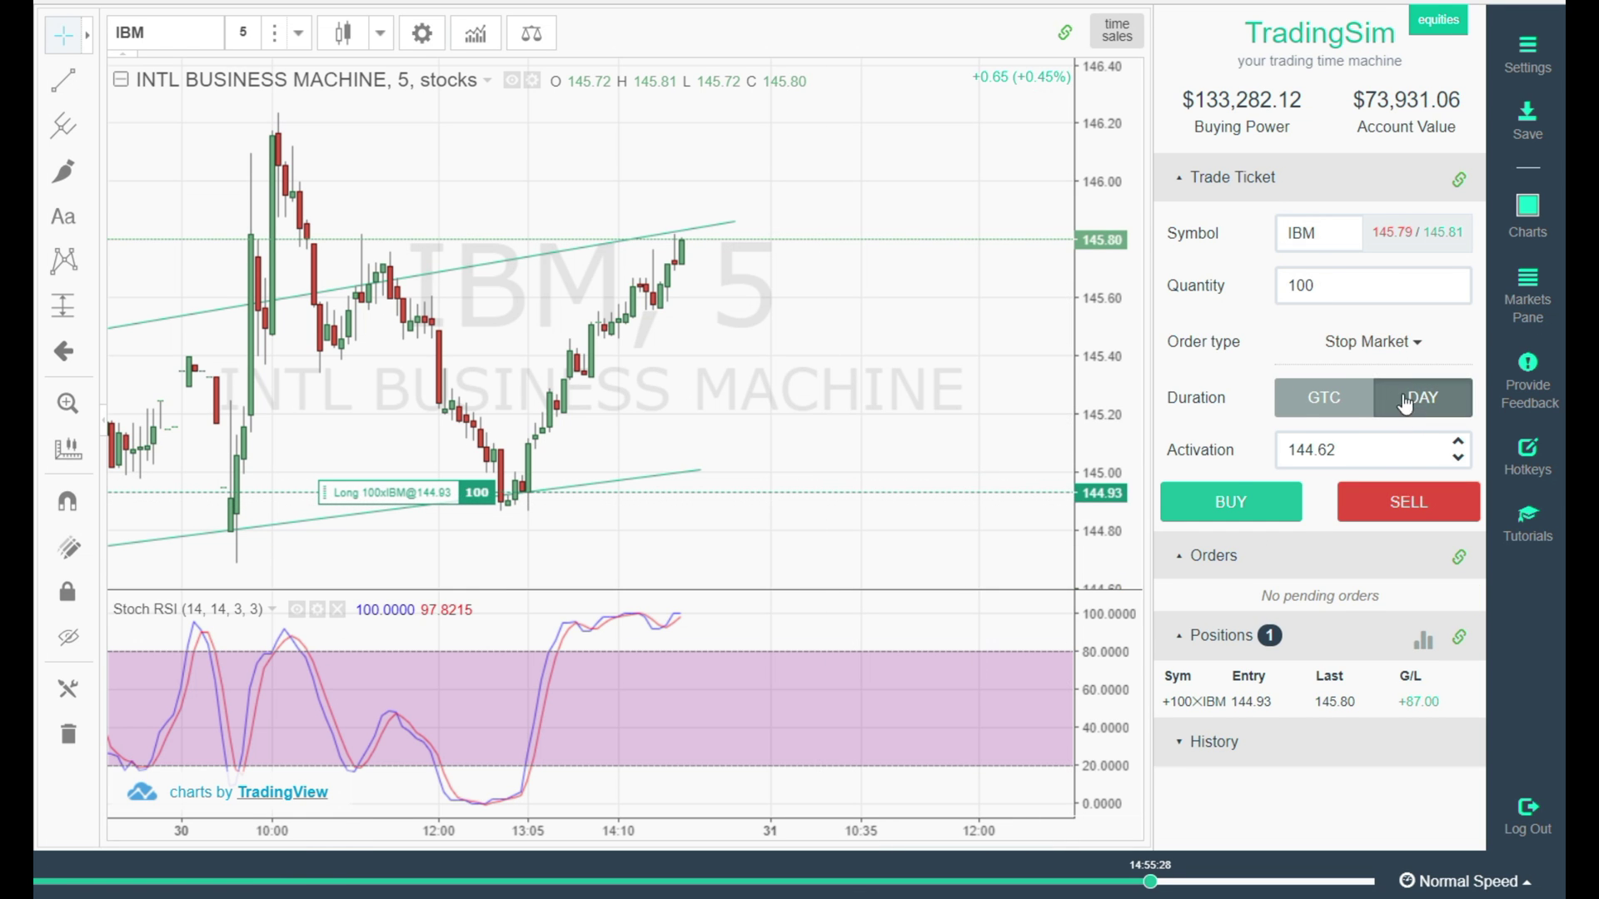
click(1399, 343)
click(1371, 389)
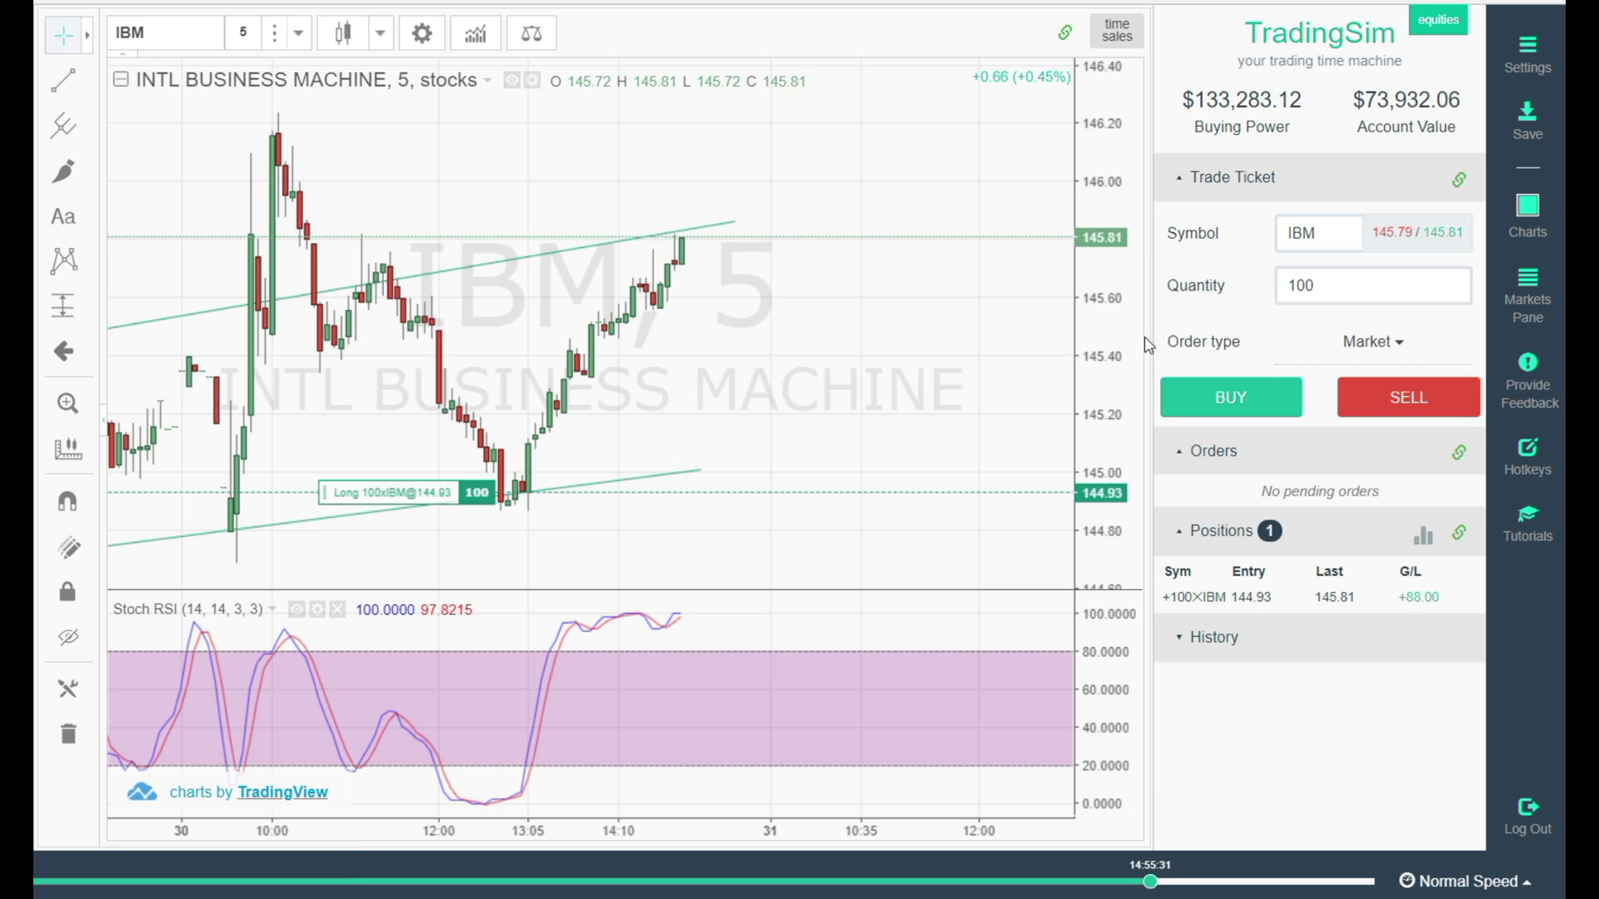
click(1387, 410)
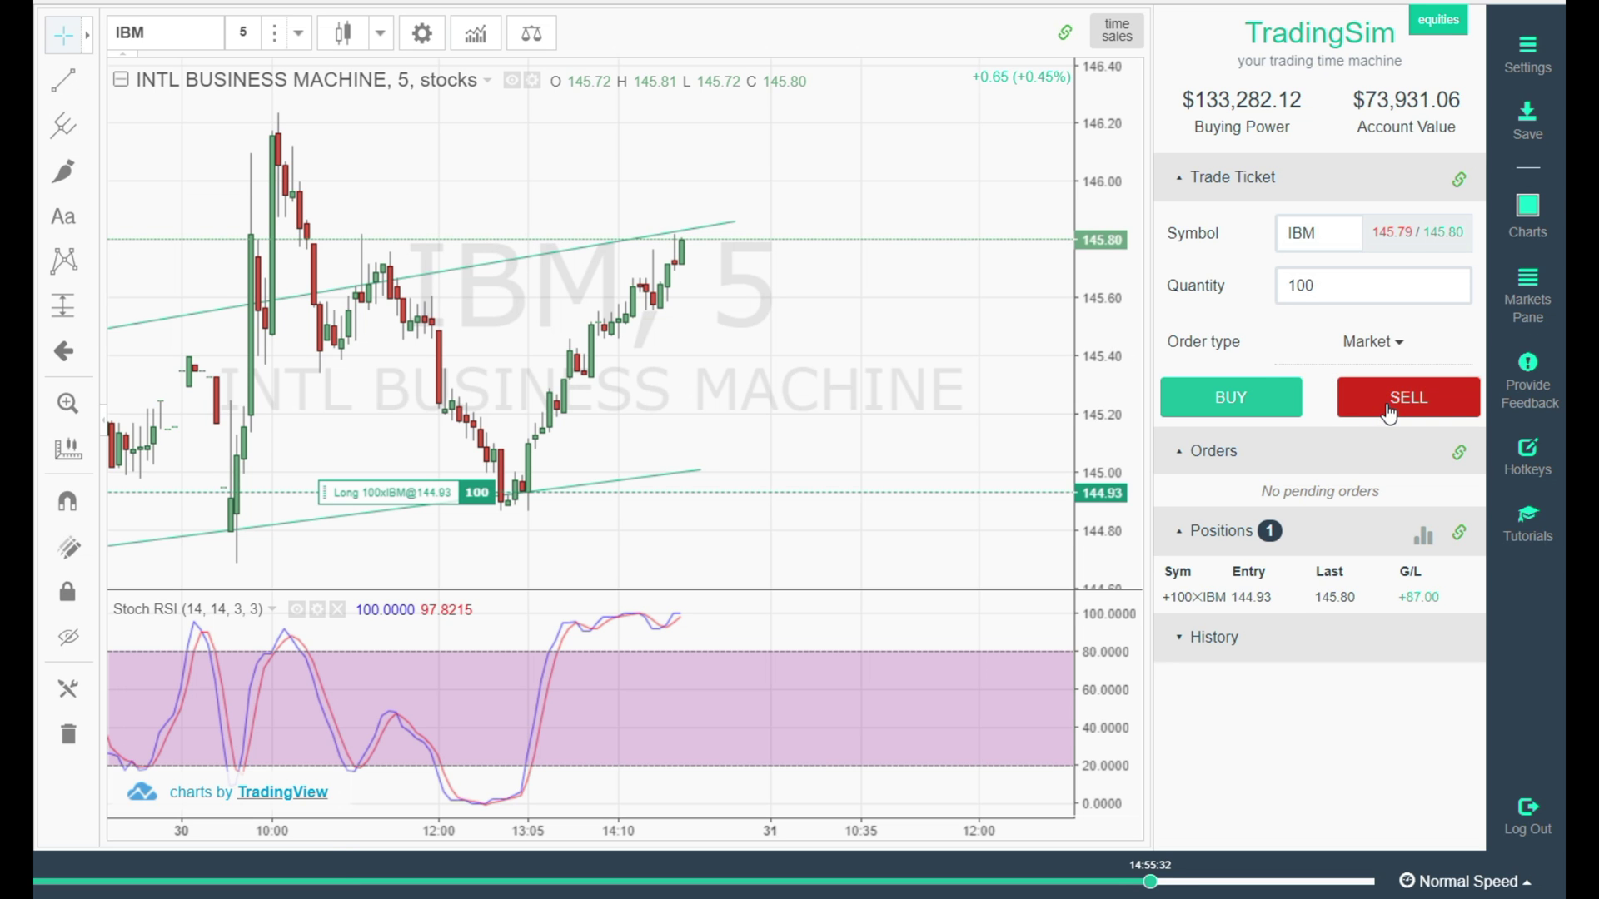
click(1388, 406)
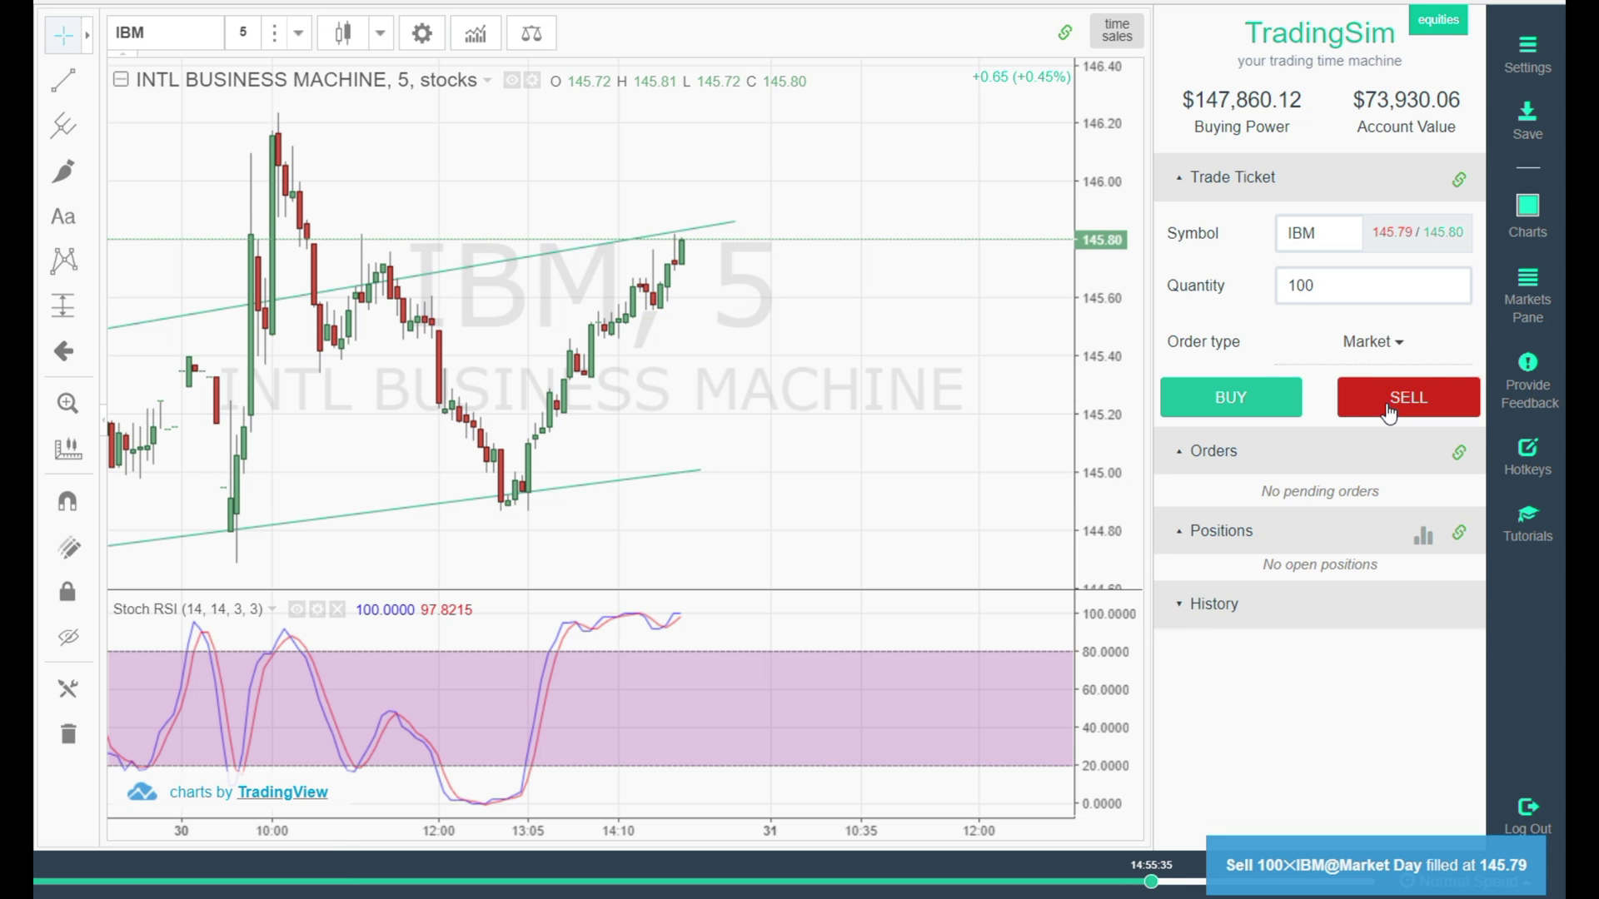
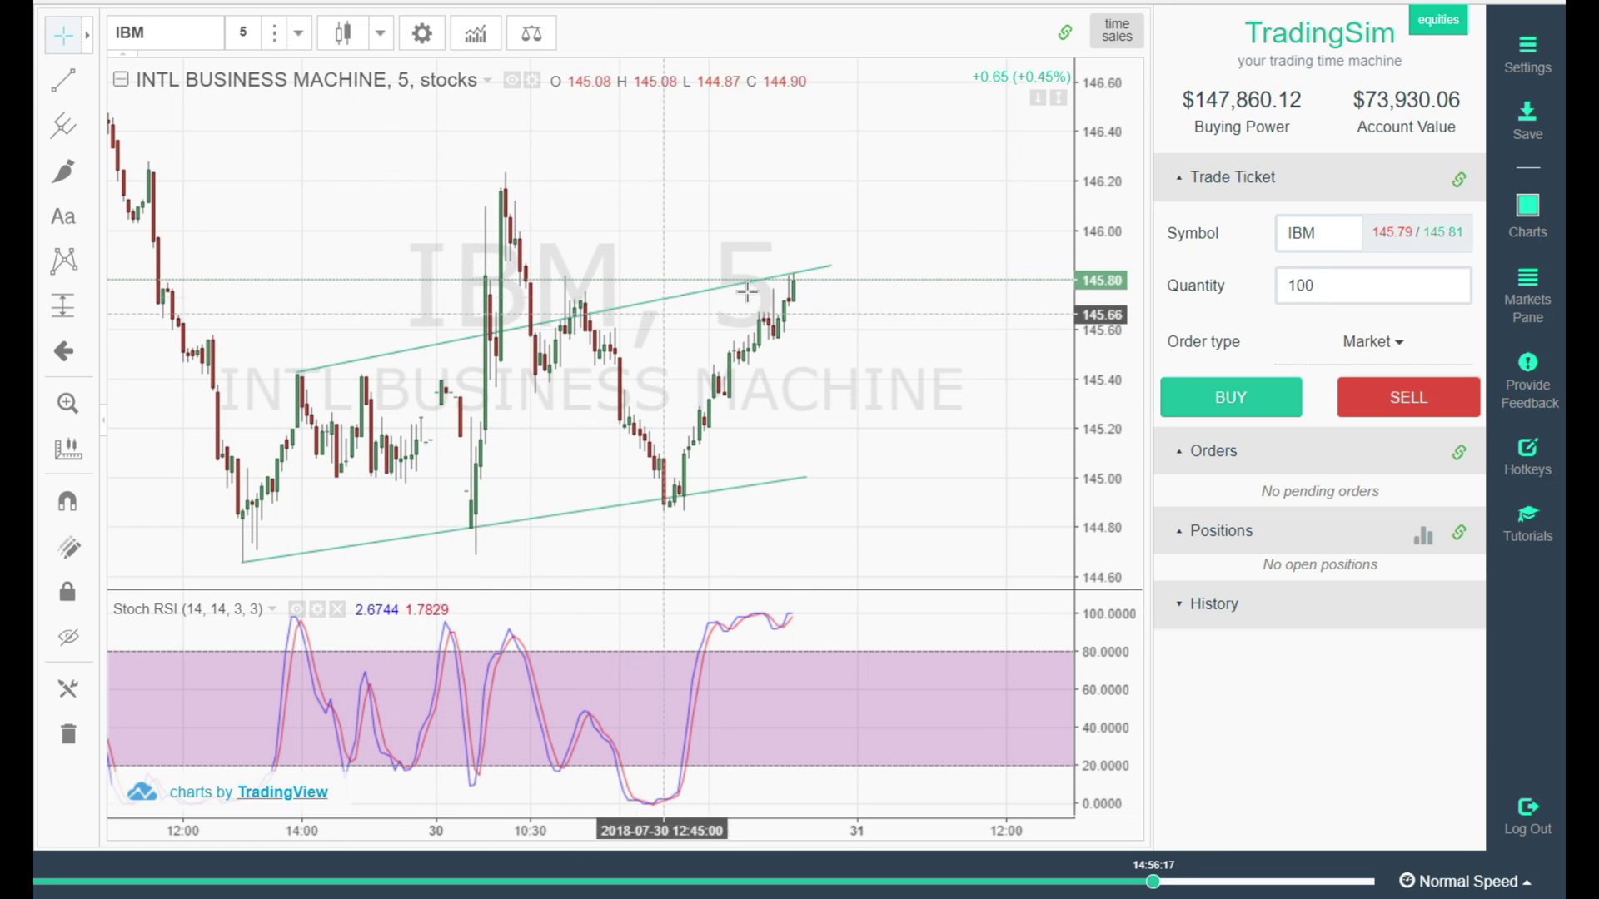
mouse_move(635, 797)
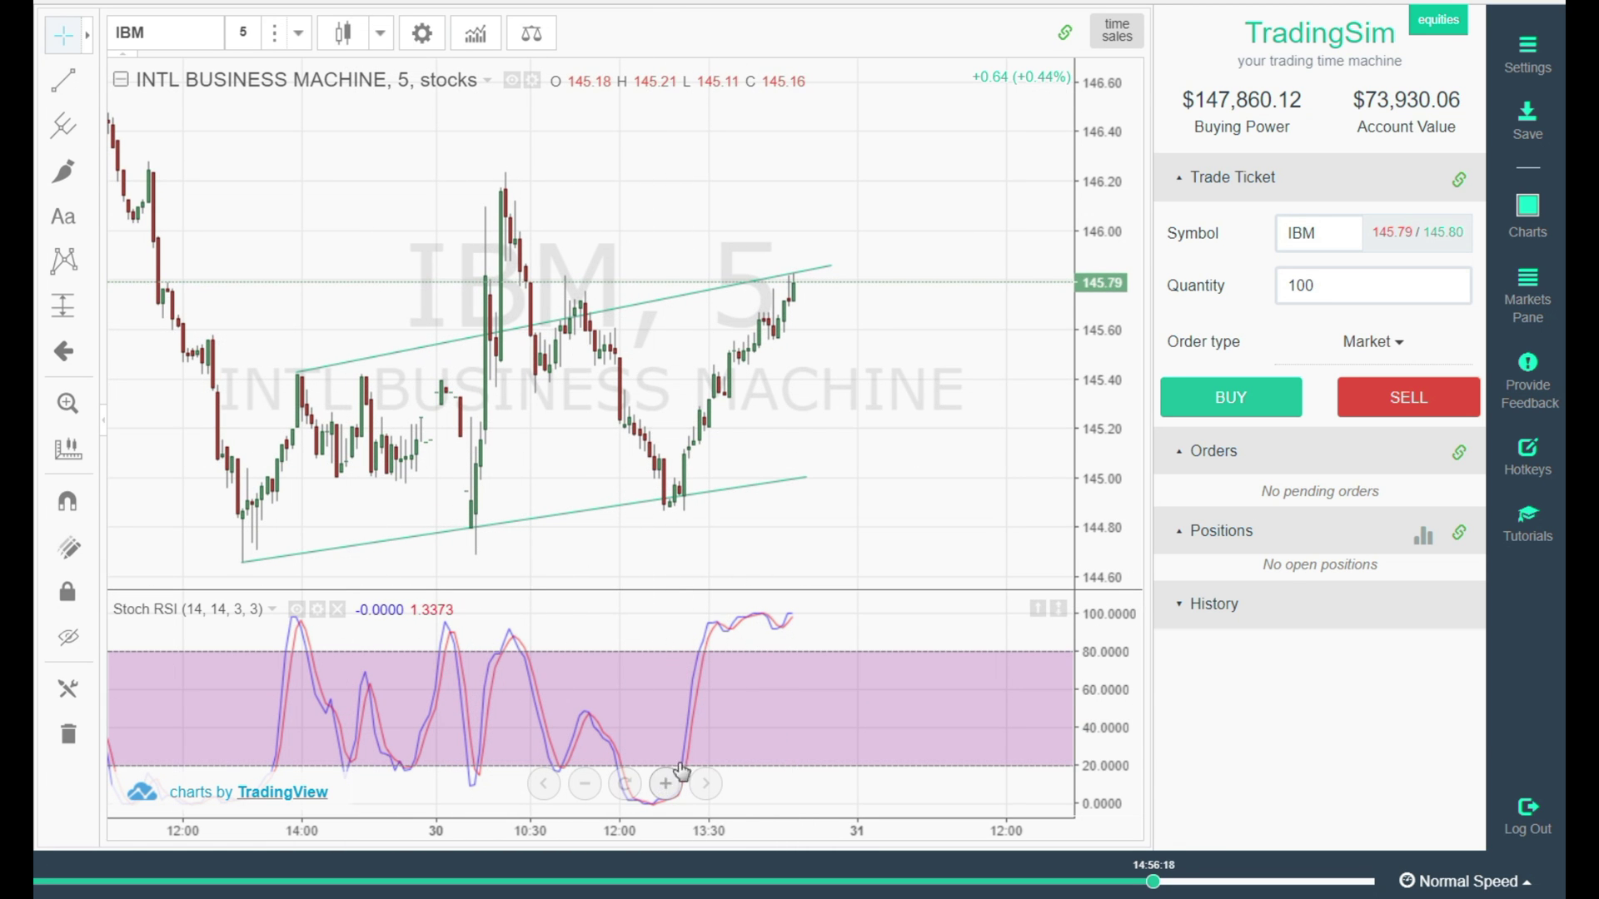